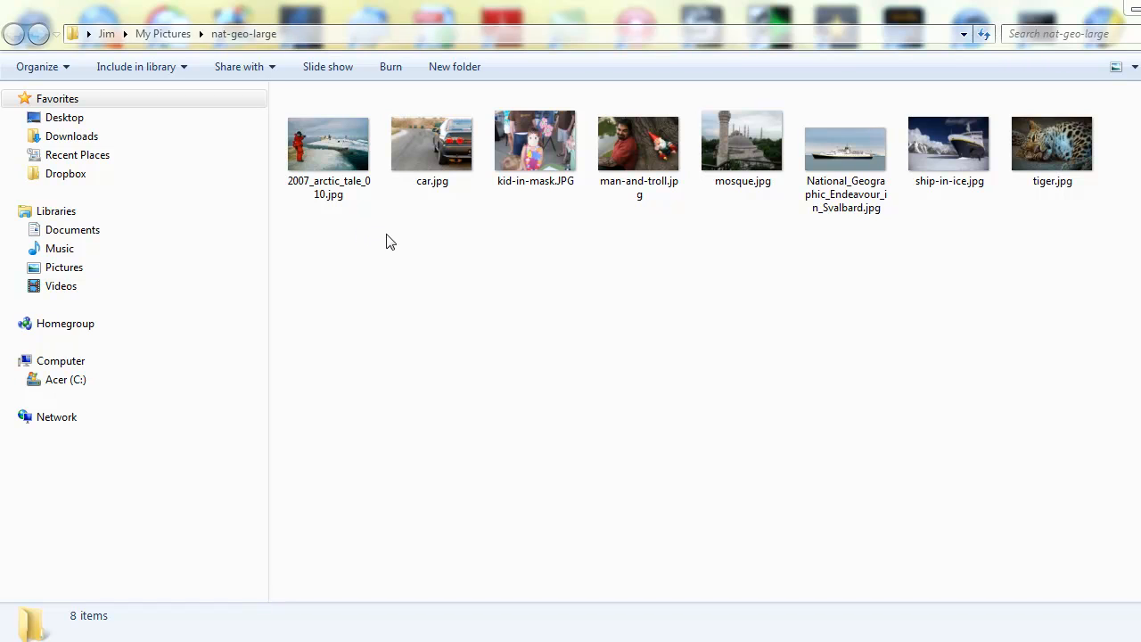
Switch the nat-geo-large folder to the Details view
right_click(526, 265)
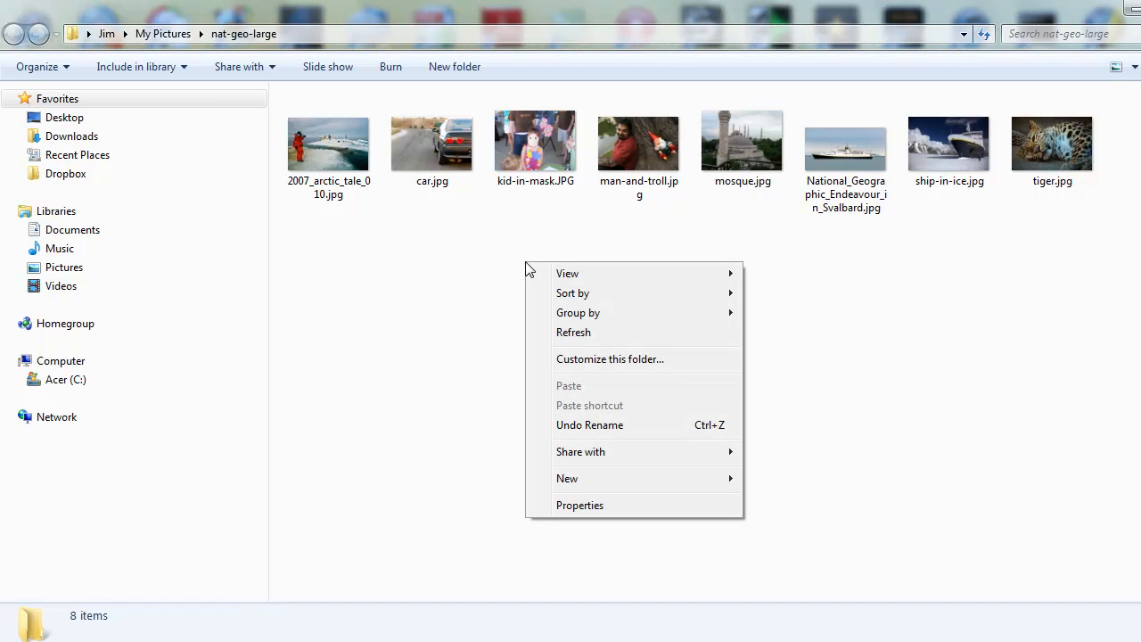
mouse_move(537, 276)
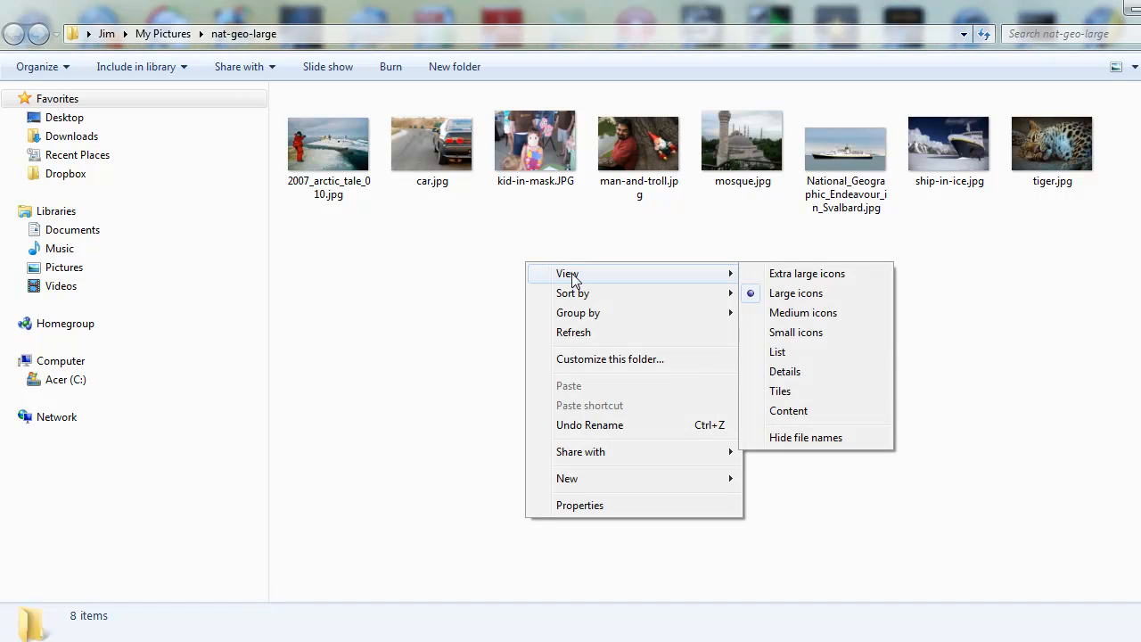
click(796, 374)
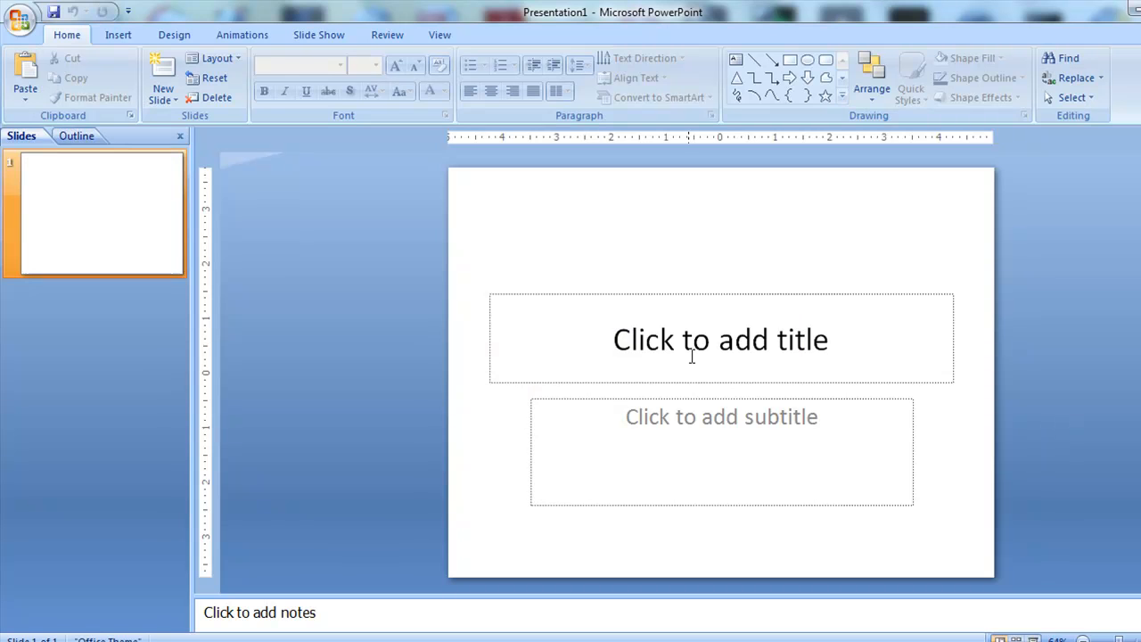
Delete the title and subtitle placeholders from the slide and close the slide thumbnails pane
click(701, 344)
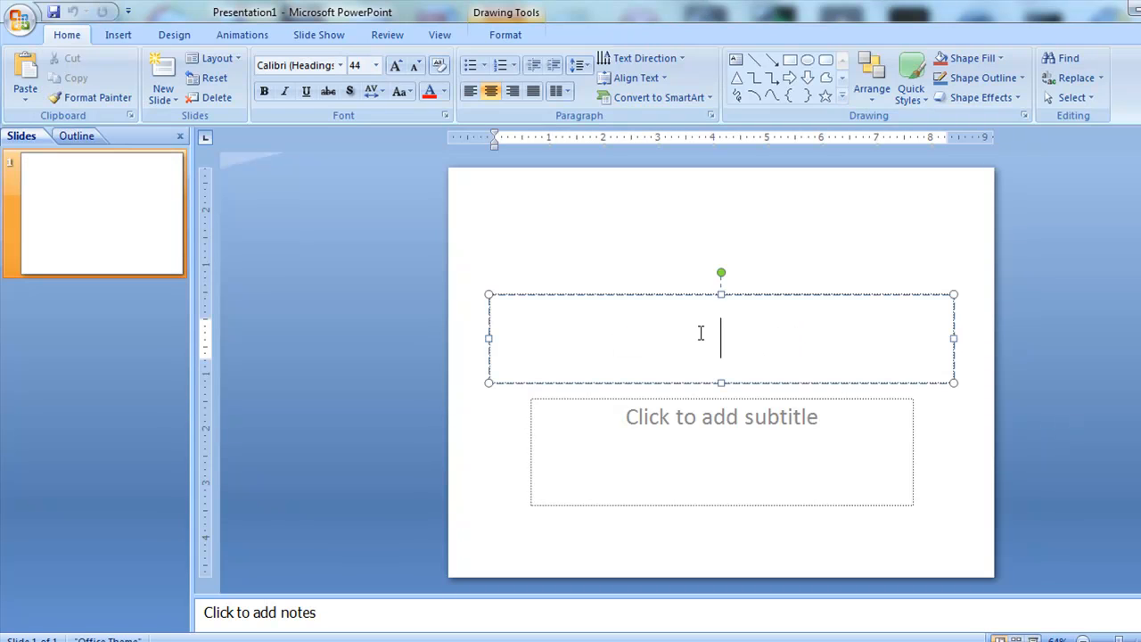
click(700, 295)
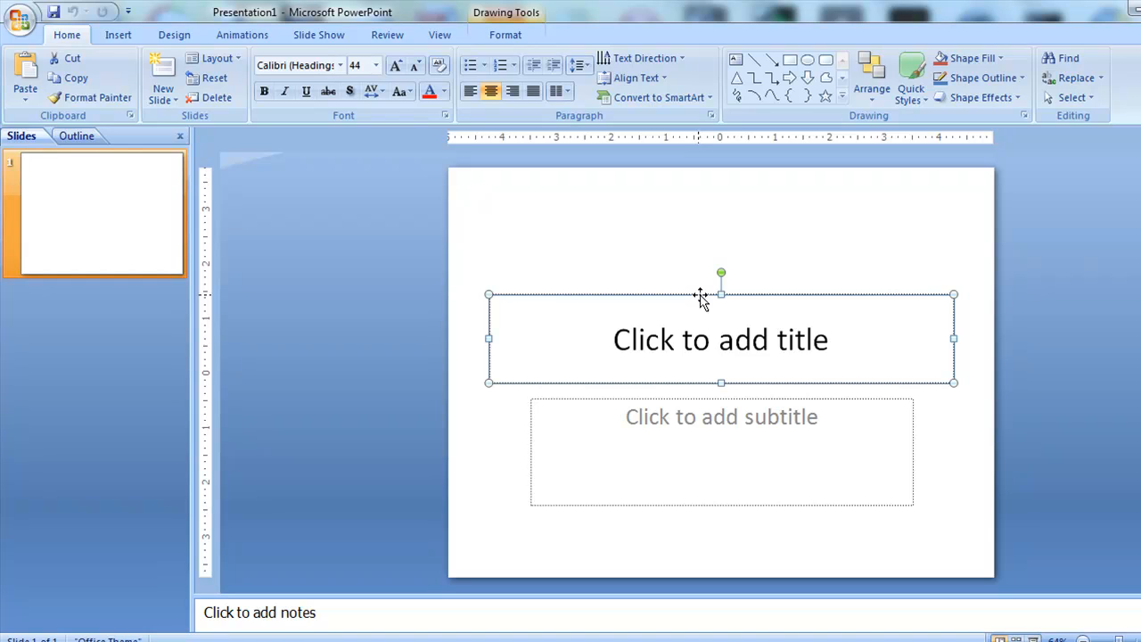
key(Delete)
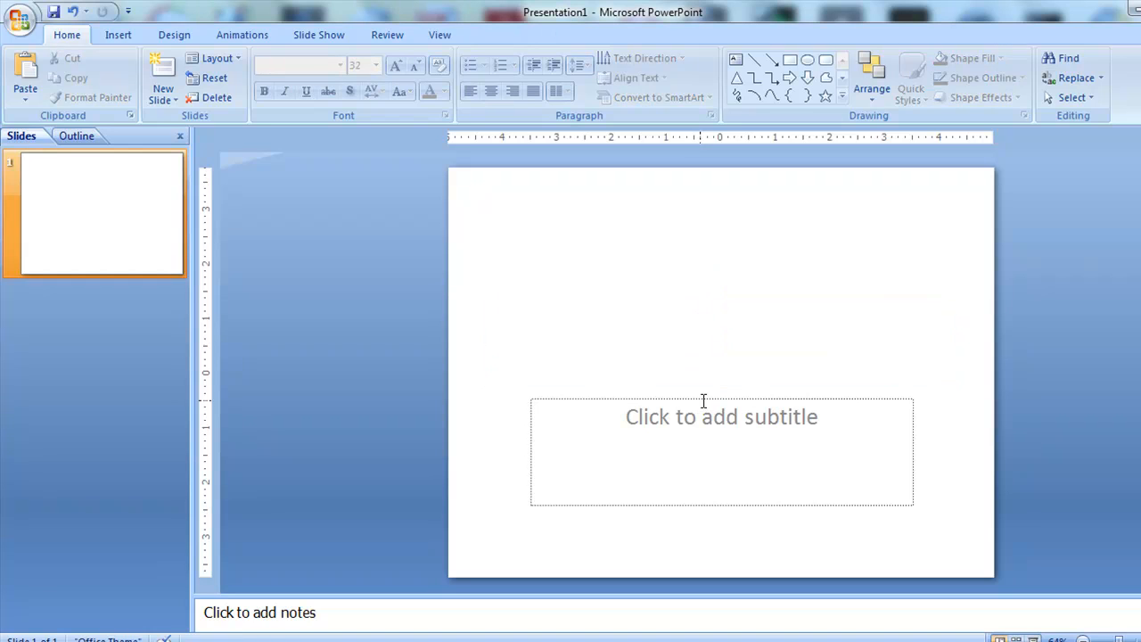
click(702, 401)
click(703, 400)
key(Delete)
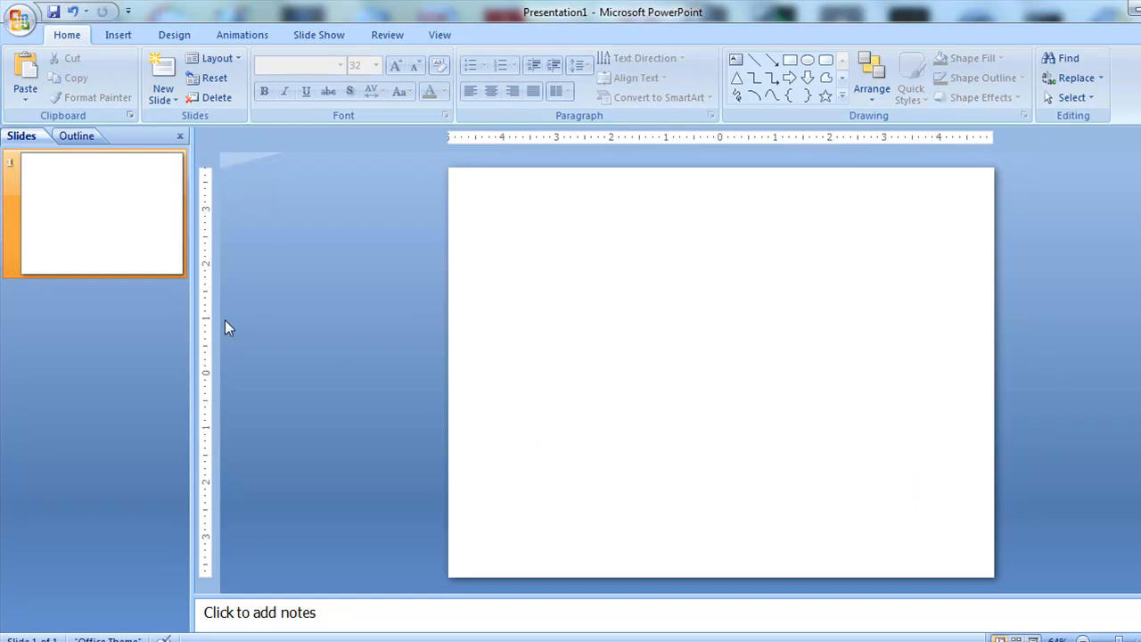
click(179, 135)
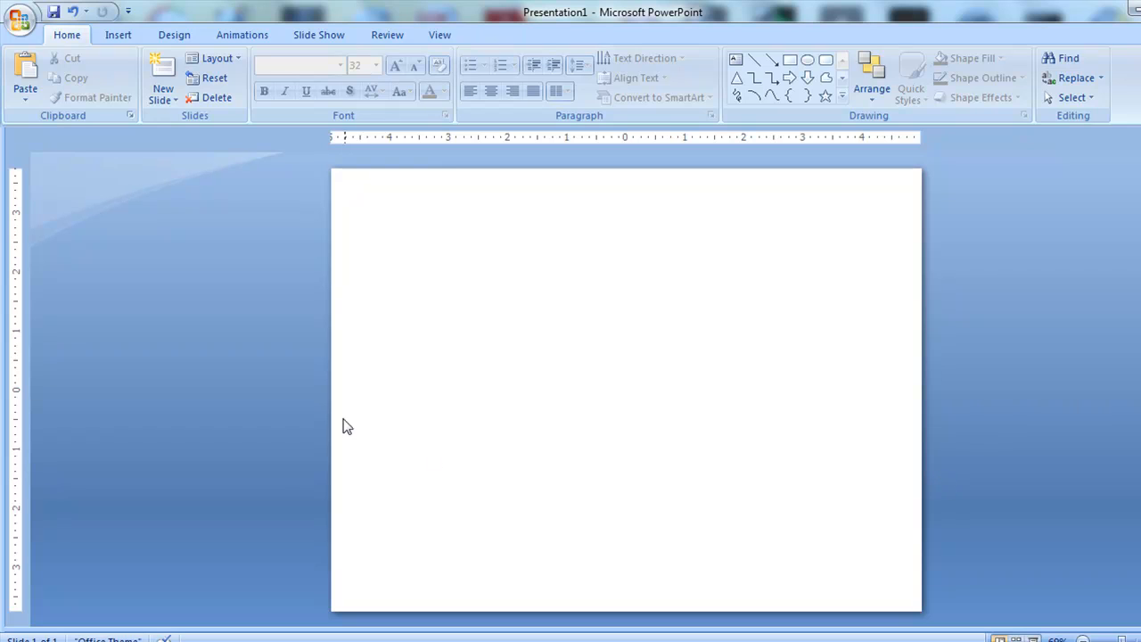
Insert the picture 2007_arctic_tale_010.jpg from the nat-geo-large folder onto the blank slide
click(120, 36)
click(76, 73)
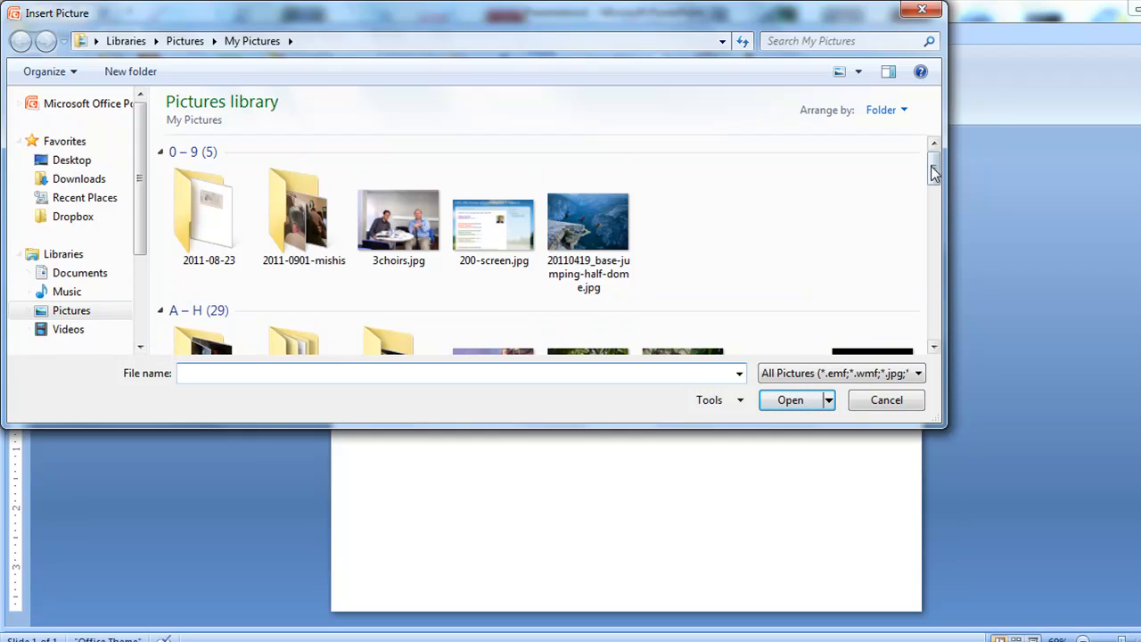
drag(934, 170, 933, 250)
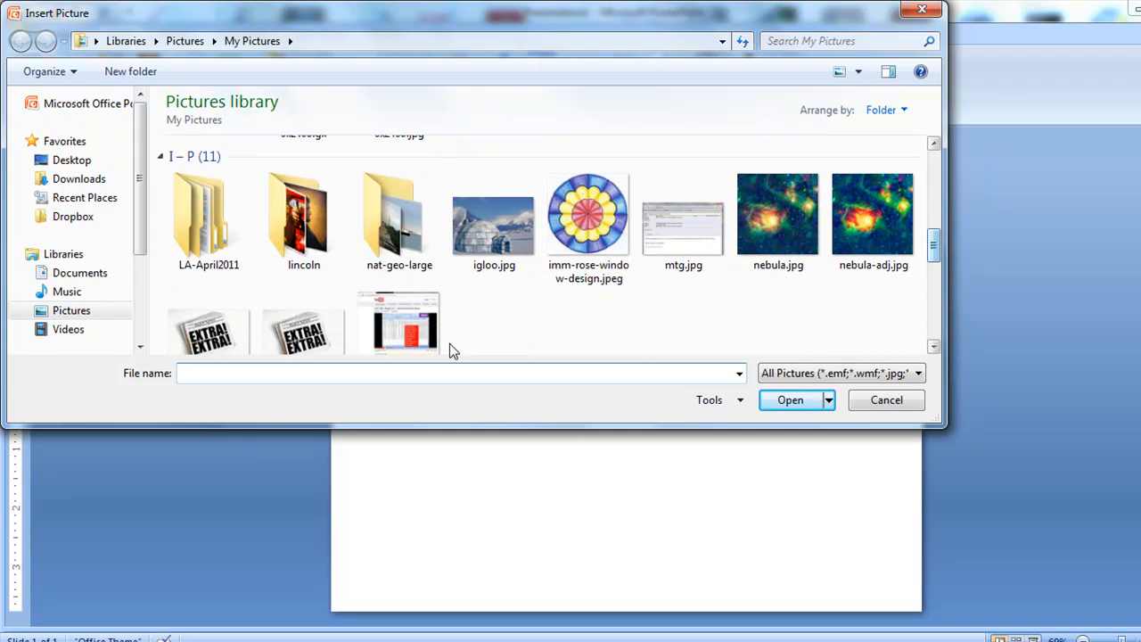
double_click(398, 227)
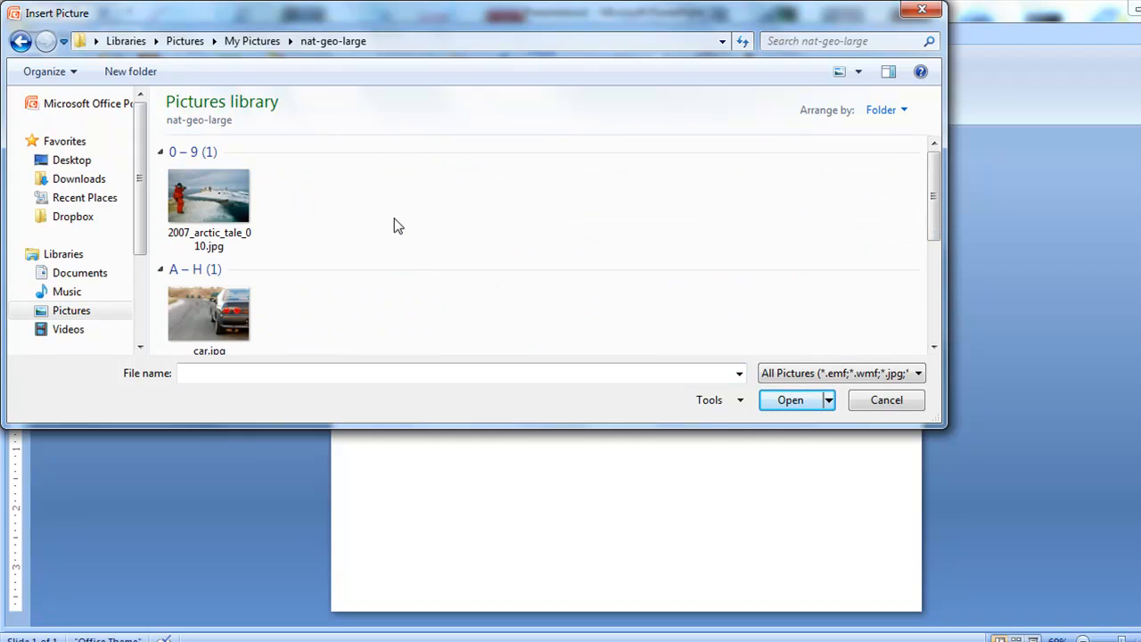
mouse_move(934, 179)
mouse_down()
mouse_move(930, 247)
mouse_move(934, 165)
mouse_up()
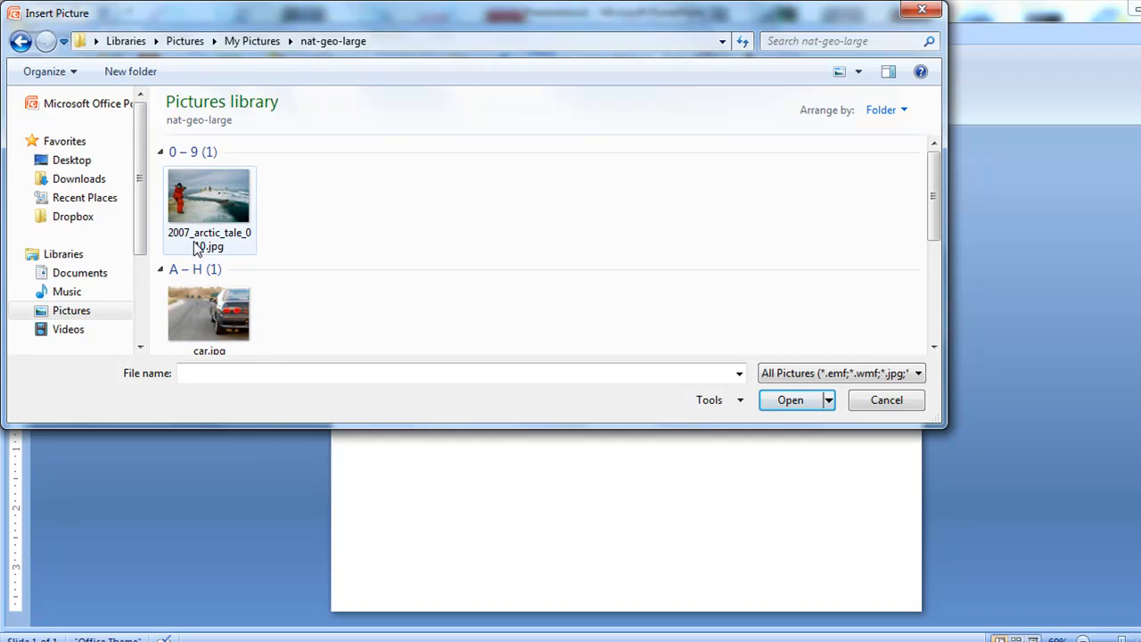
mouse_move(934, 209)
mouse_down()
mouse_move(935, 272)
mouse_move(938, 201)
mouse_up()
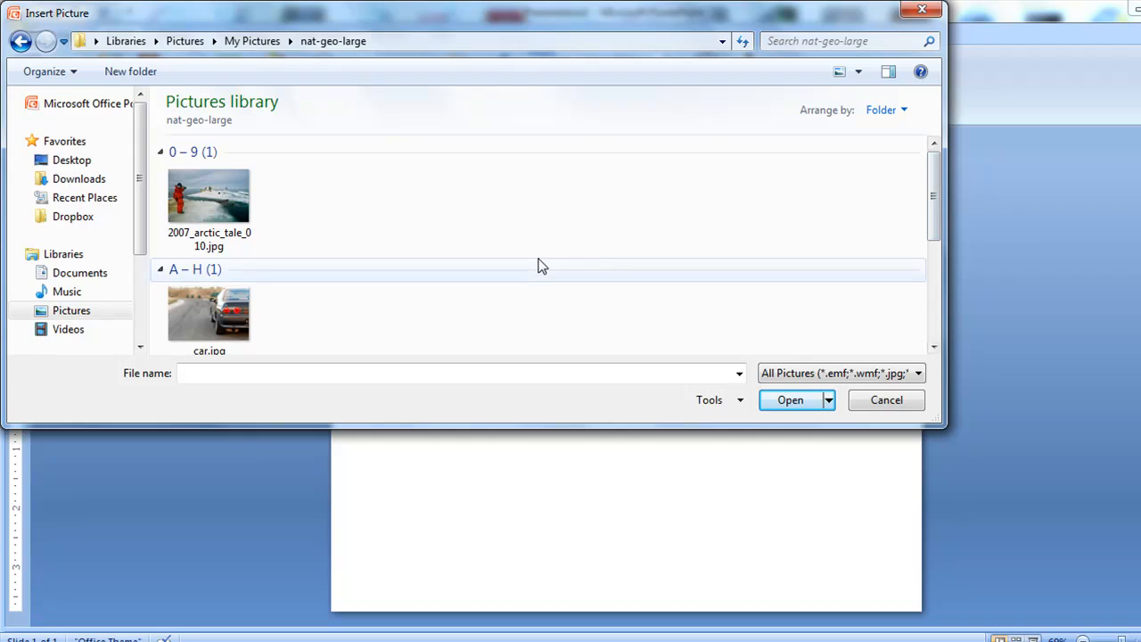
click(225, 201)
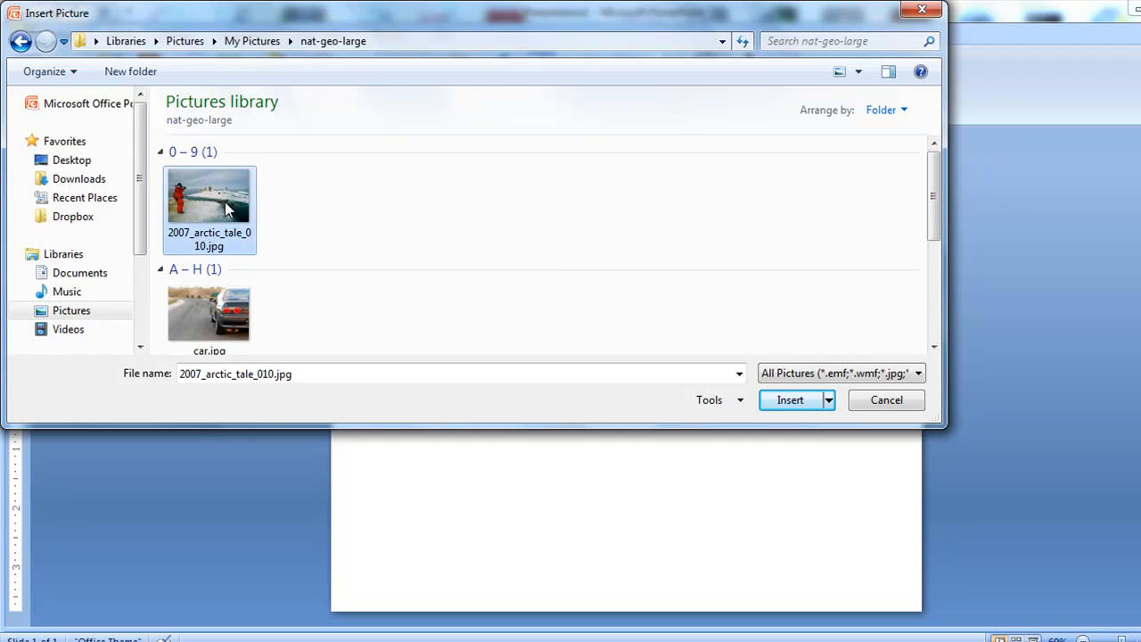
click(767, 401)
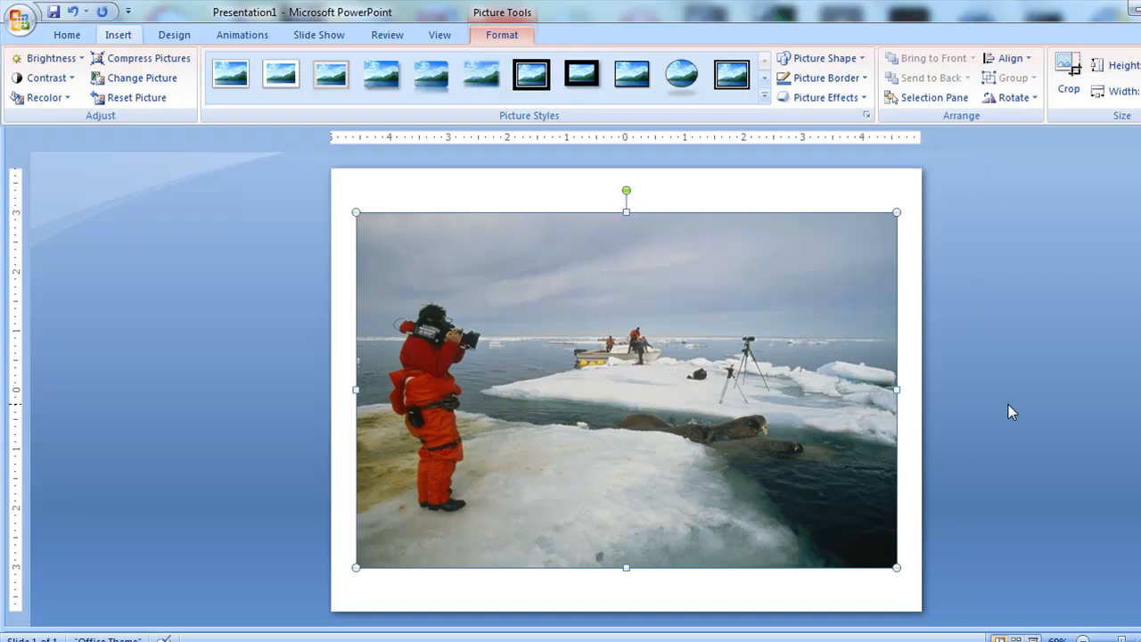
click(919, 392)
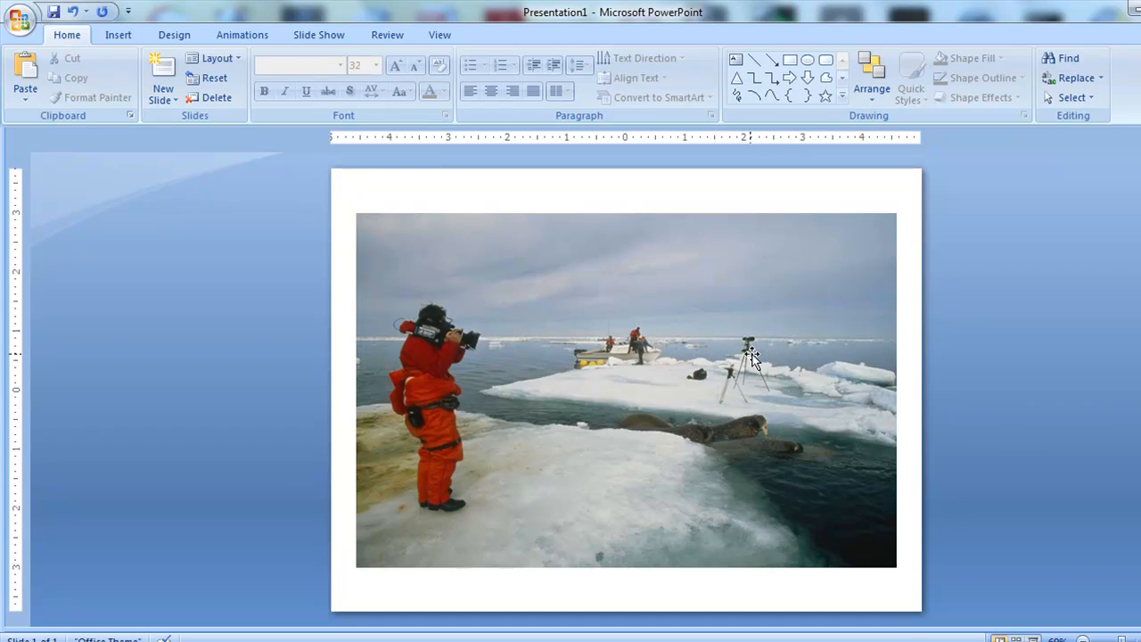
Shrink the picture proportionally to about 3 inches wide and move it to the slide's upper-left corner
click(787, 279)
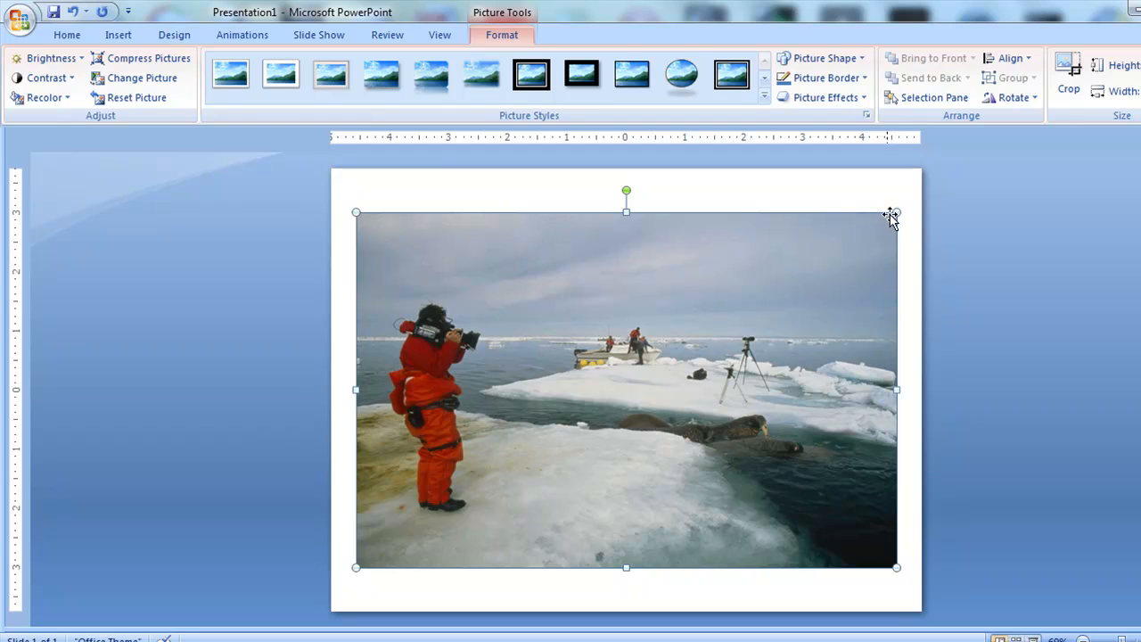
drag(896, 214, 533, 452)
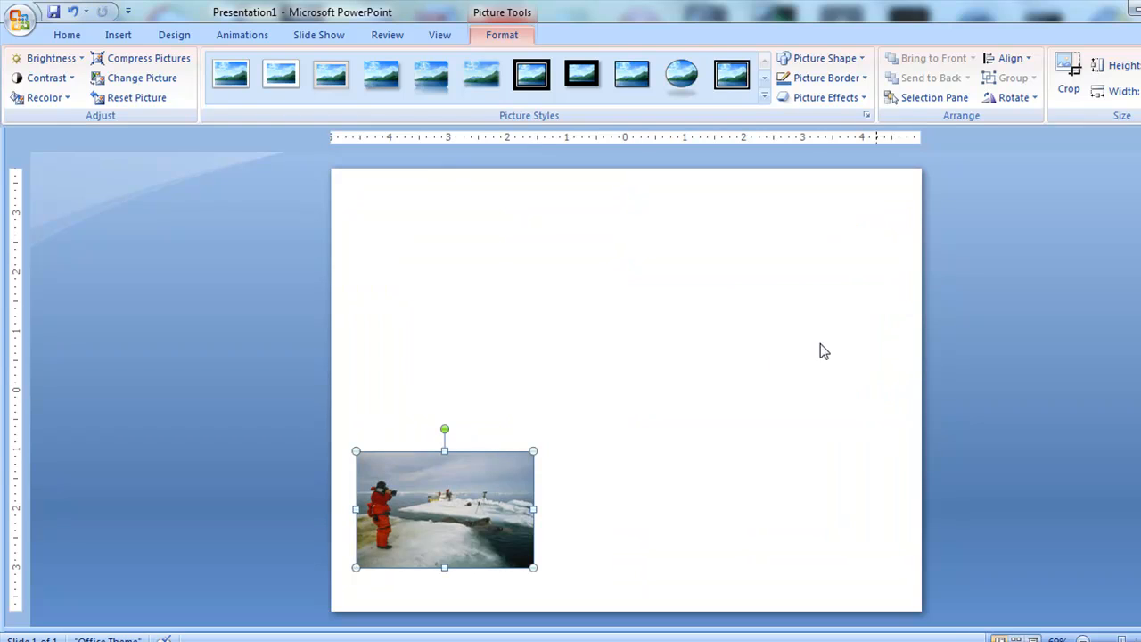
drag(441, 526, 453, 265)
click(601, 329)
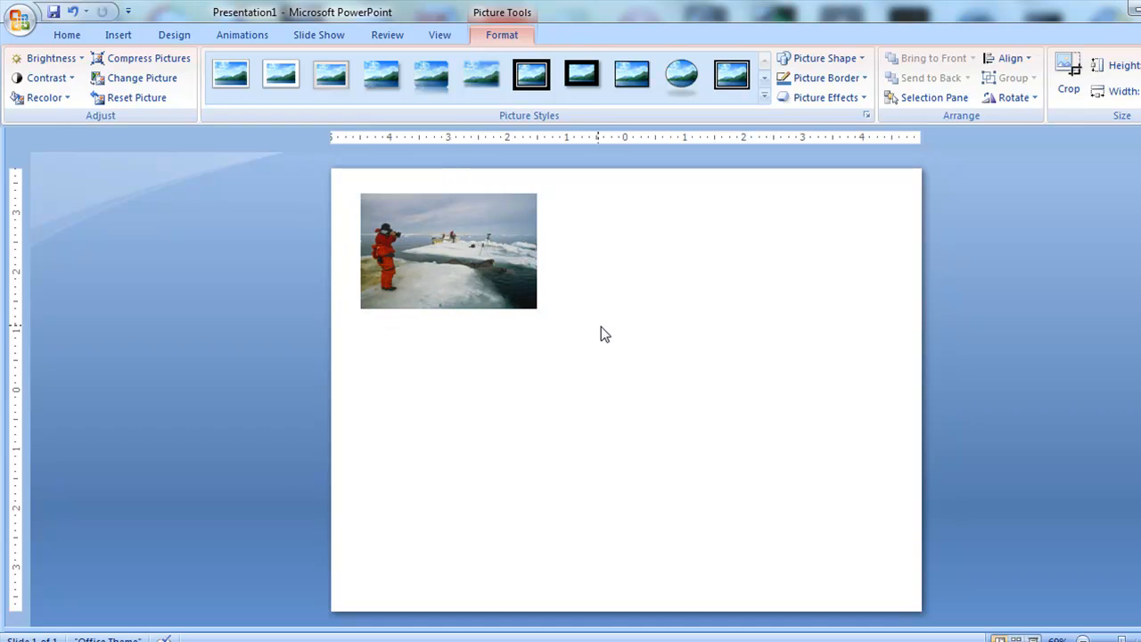
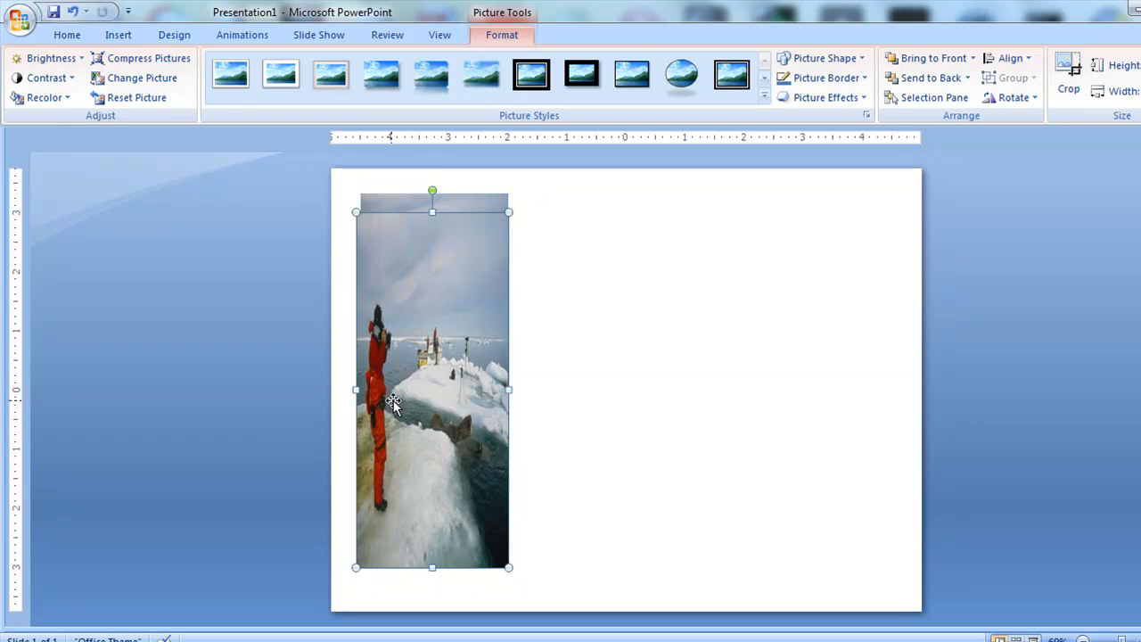
Move the stretched picture copy to the slide's right side and squeeze it horizontally to about 1.25 inches wide
drag(414, 388, 811, 362)
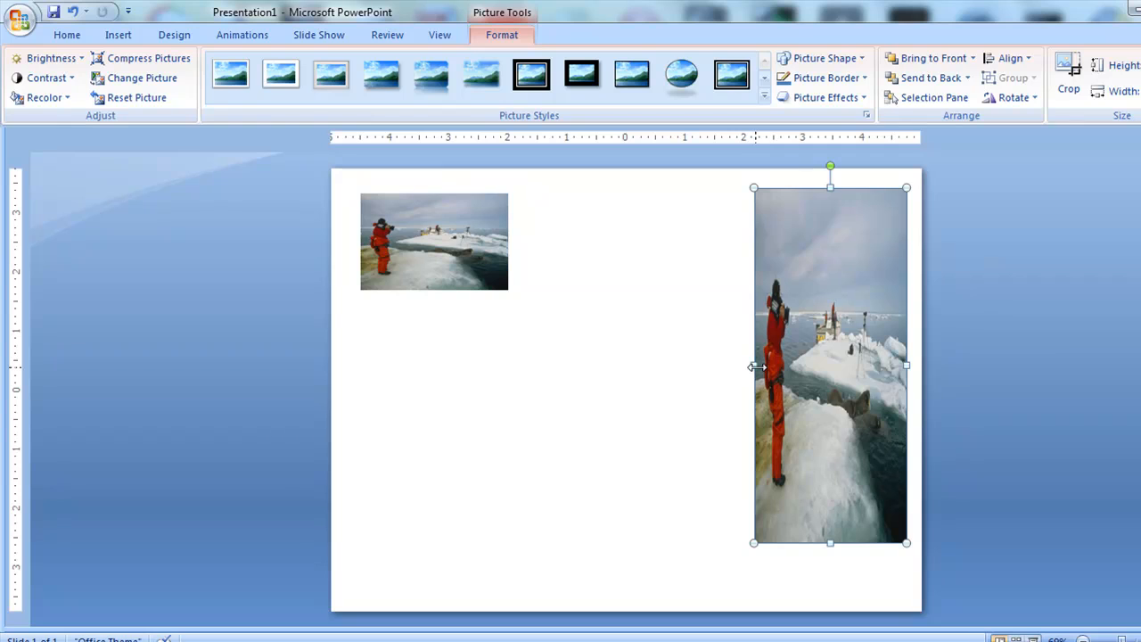
drag(754, 365, 833, 364)
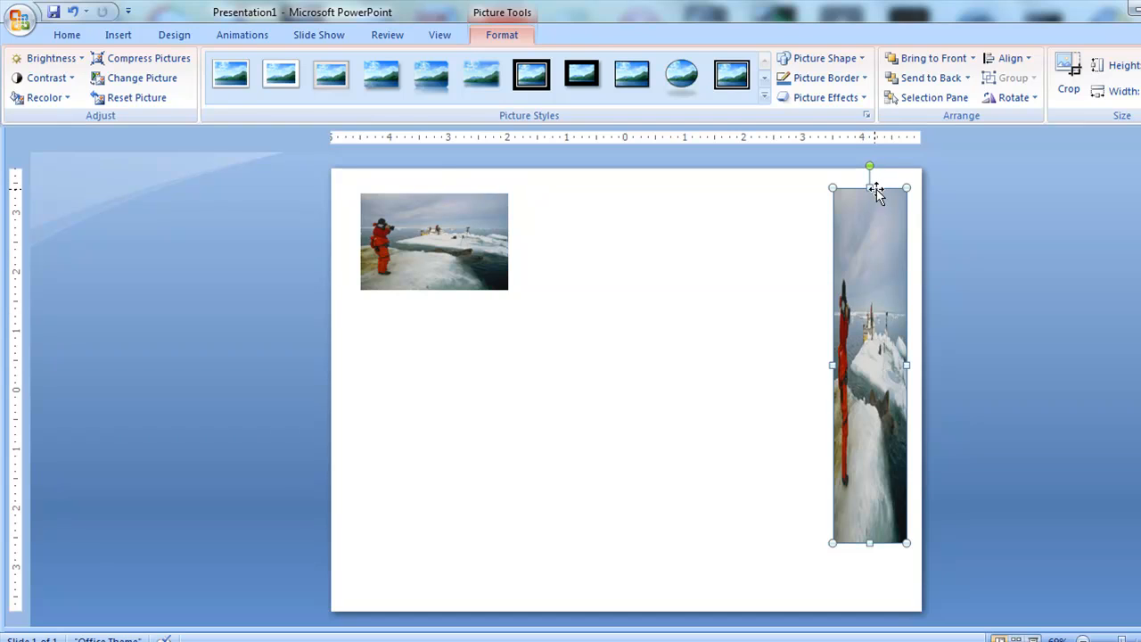
Delete the squeezed picture copy and insert 2007_arctic_tale_010.jpg onto the slide again
key(Delete)
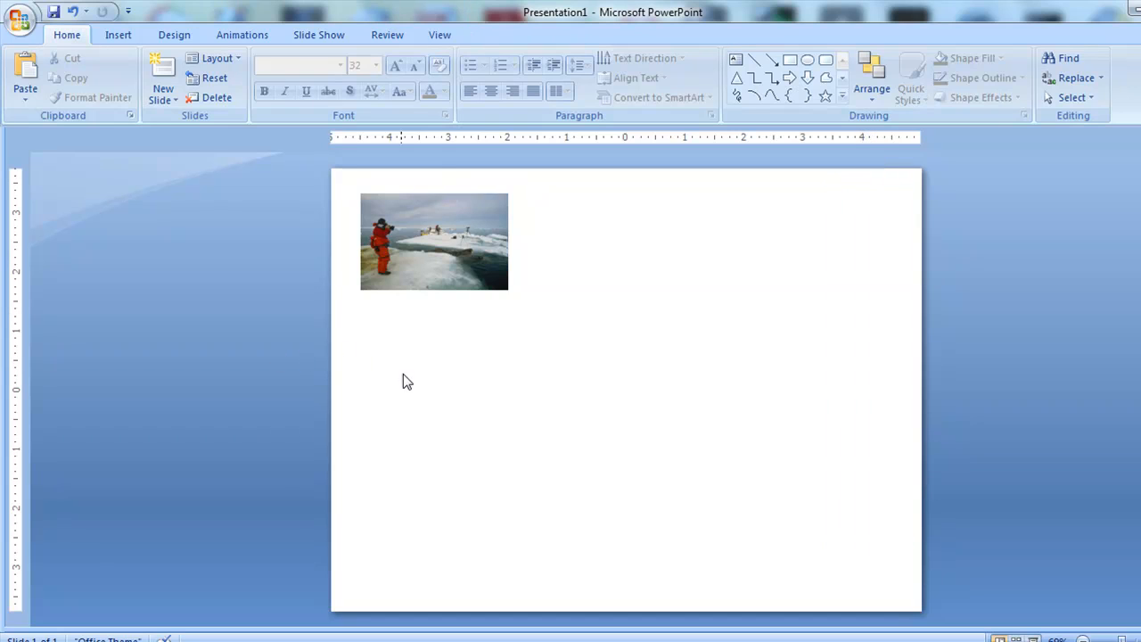
click(115, 36)
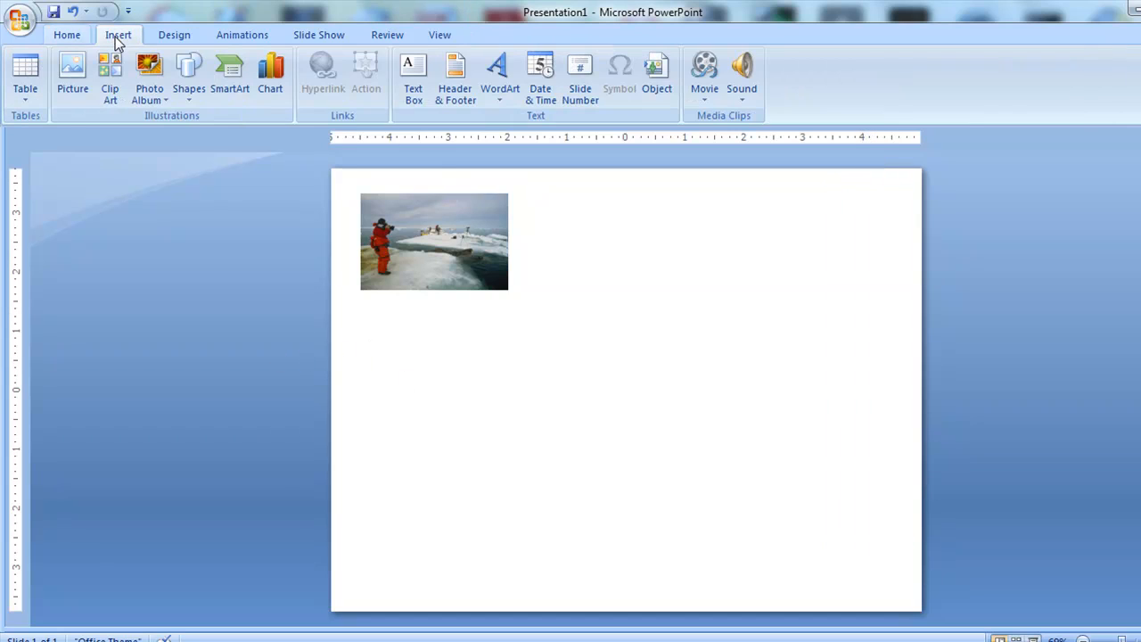
click(72, 79)
click(199, 202)
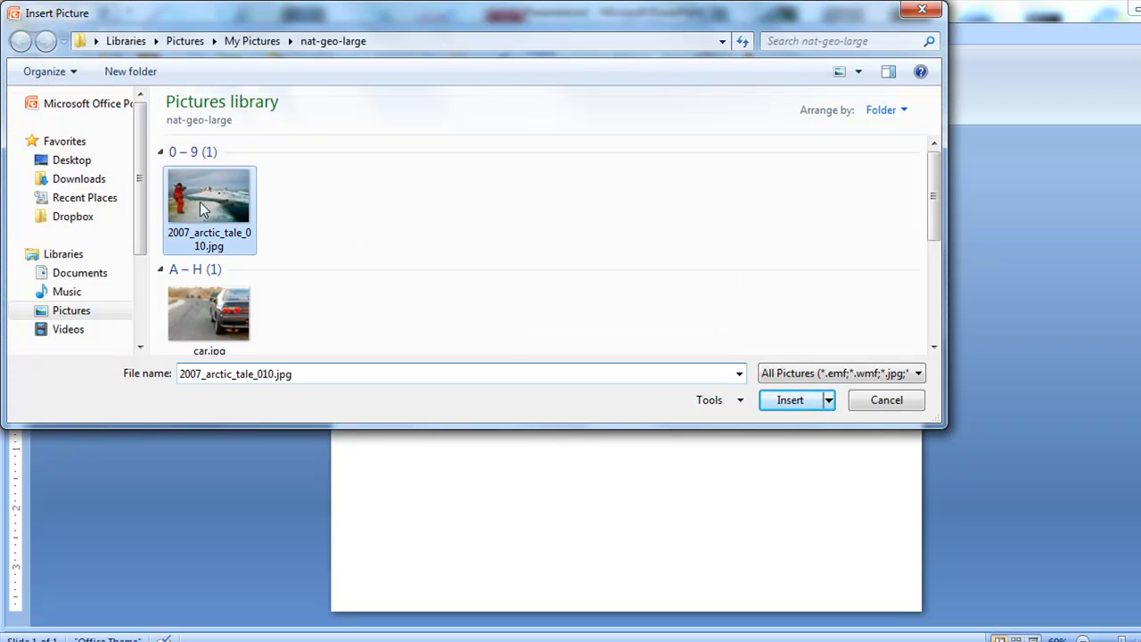
click(792, 403)
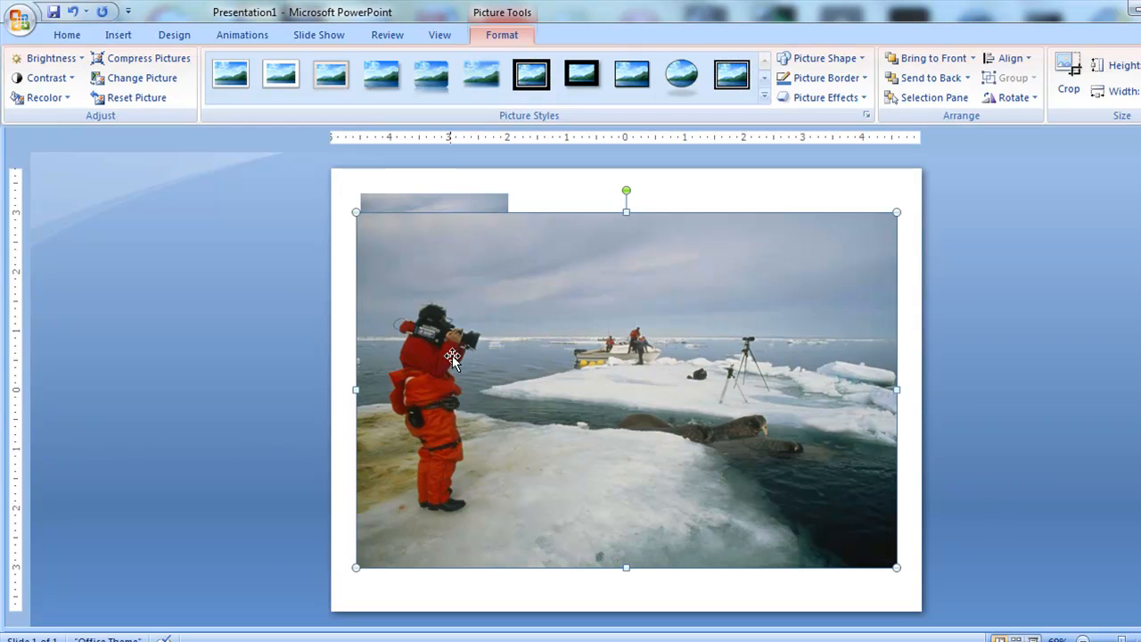
click(601, 205)
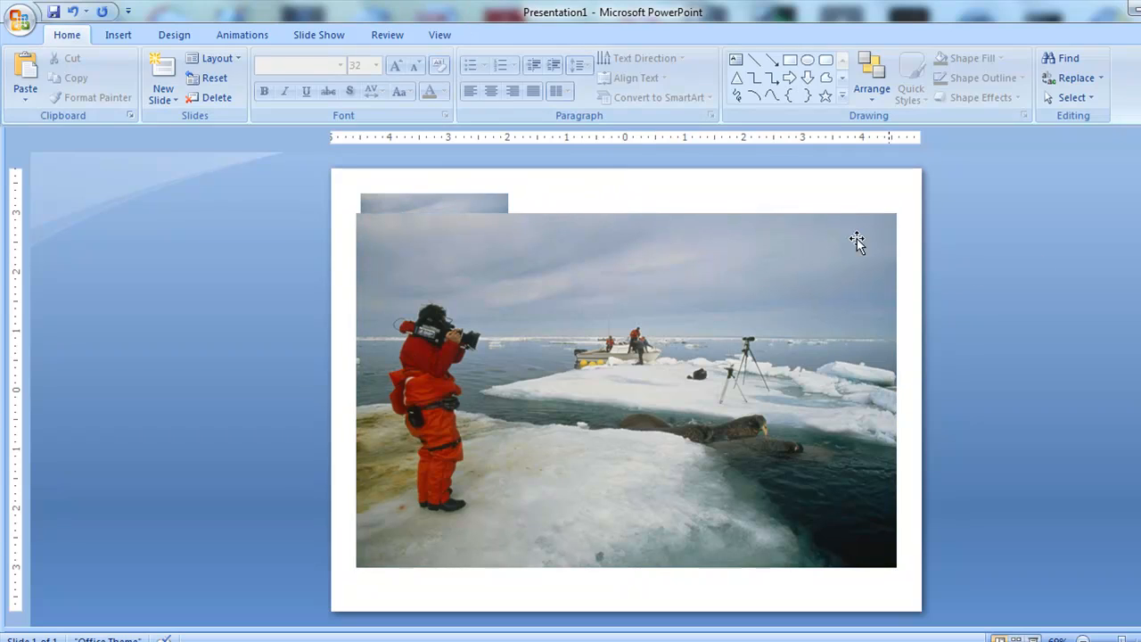
Crop the large picture from its right edge to about 2.6 inches wide around the cameraman and move it beside the small picture
click(760, 229)
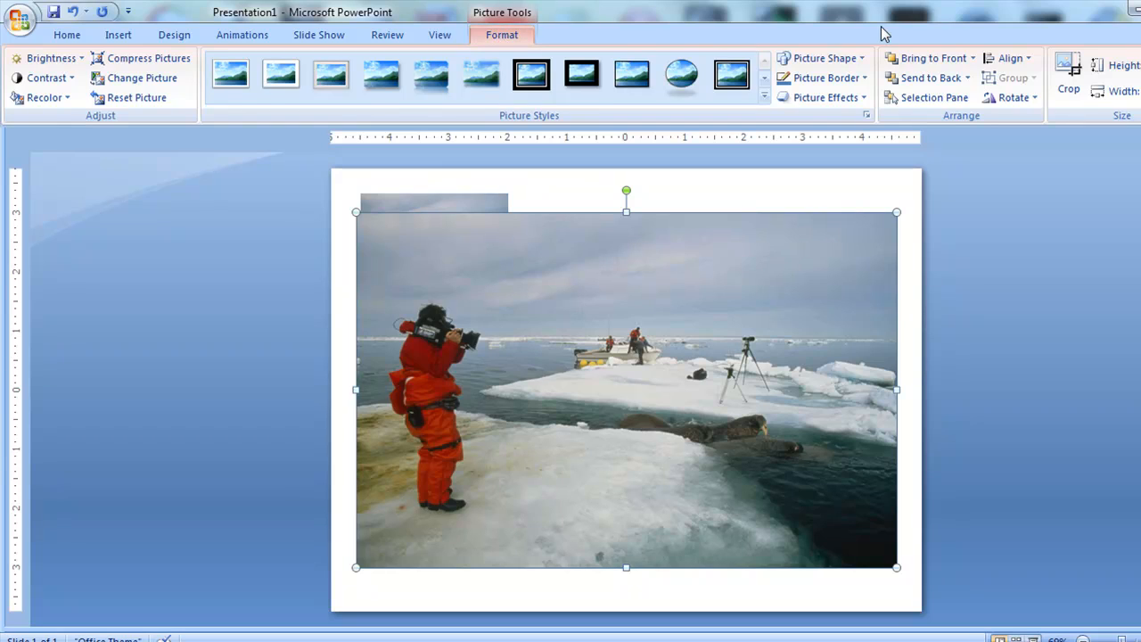
click(1072, 70)
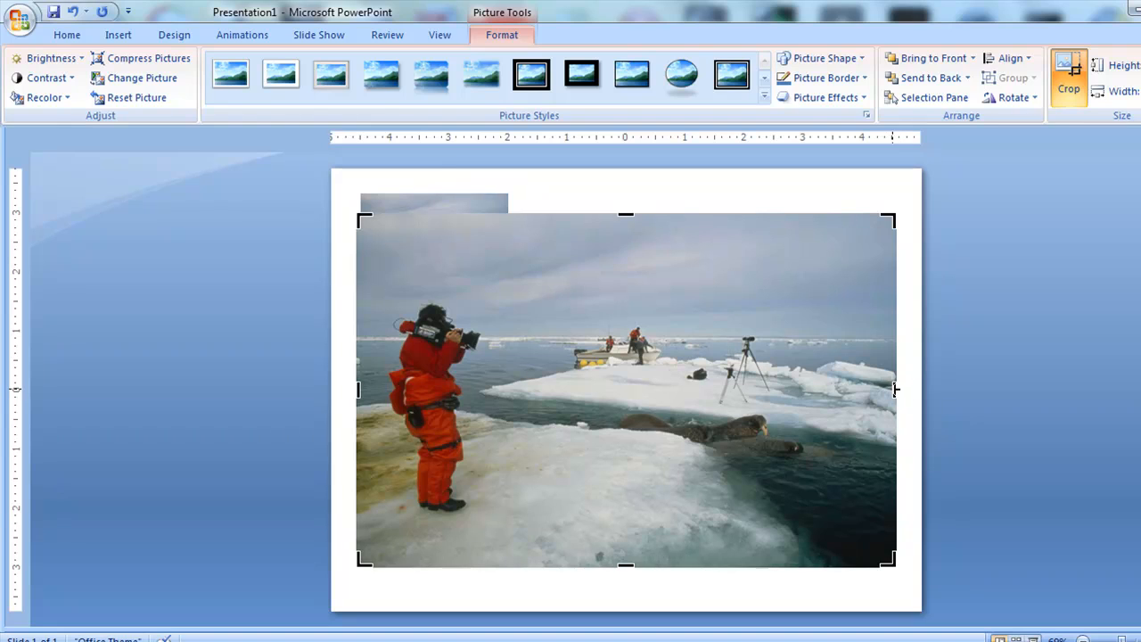
drag(897, 388, 514, 363)
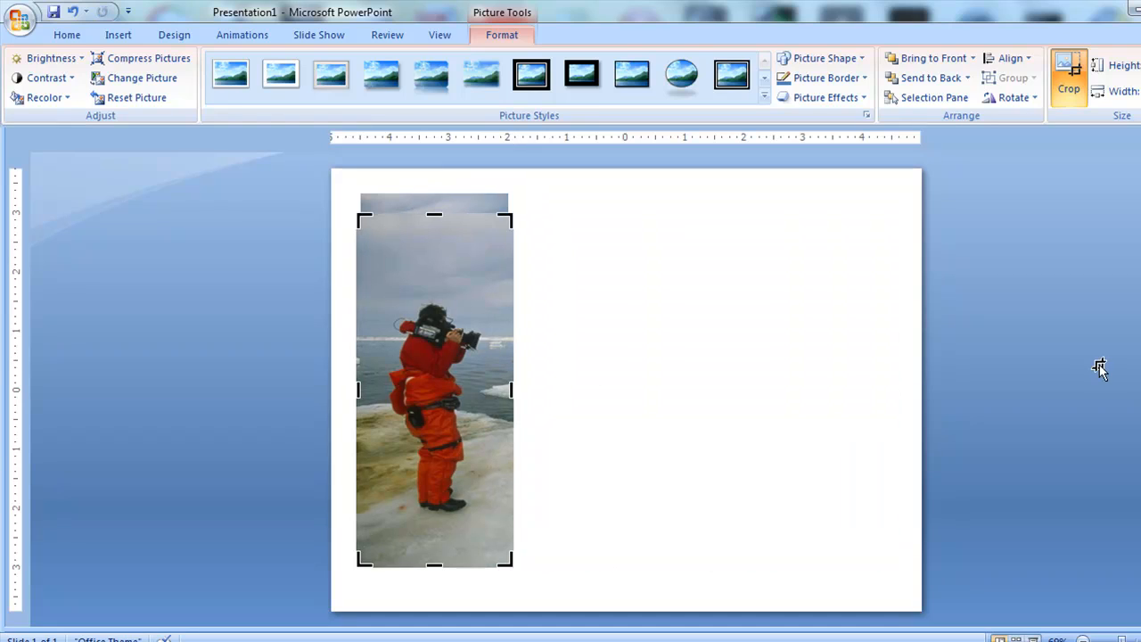
click(858, 299)
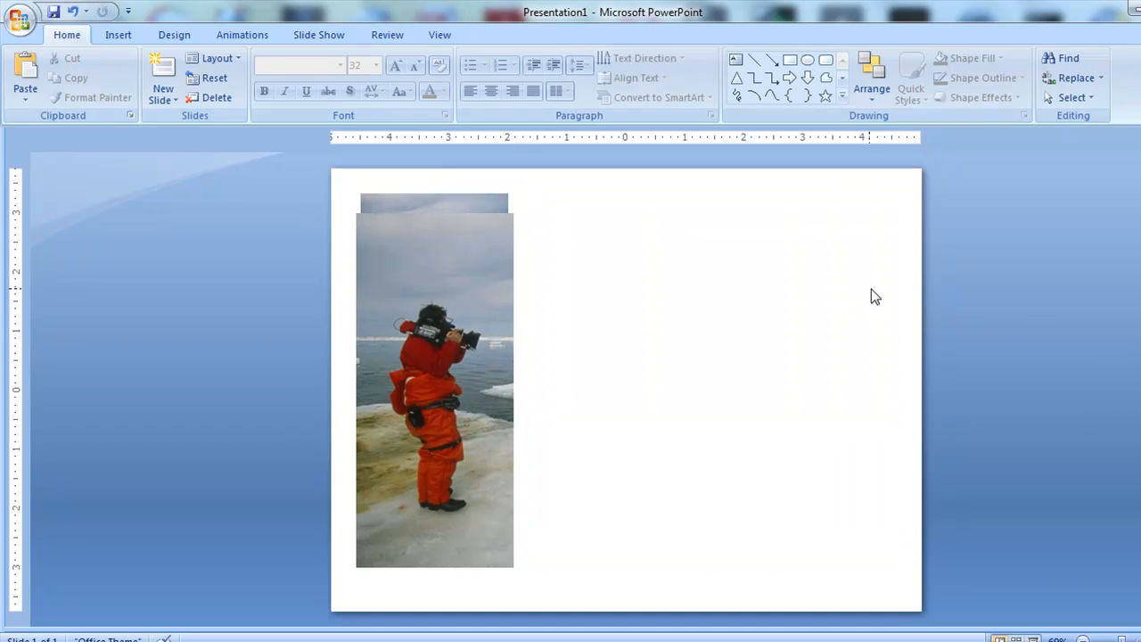
drag(415, 276, 627, 261)
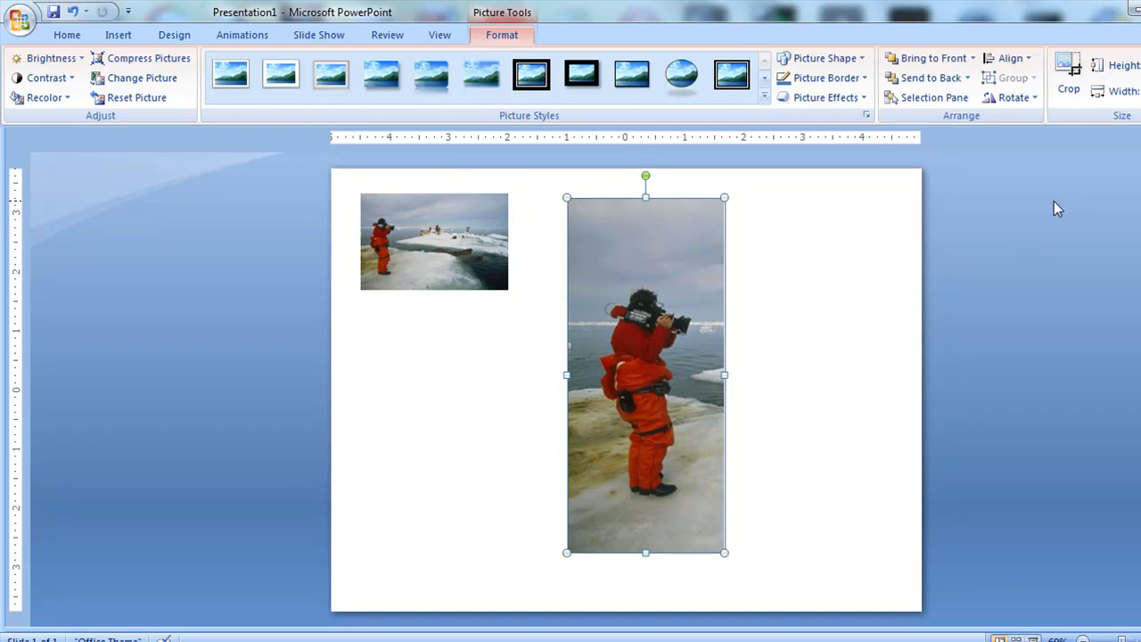
Crop the large cameraman picture on all four sides to about 2.1 by 4.5 inches around the cameraman
click(1070, 78)
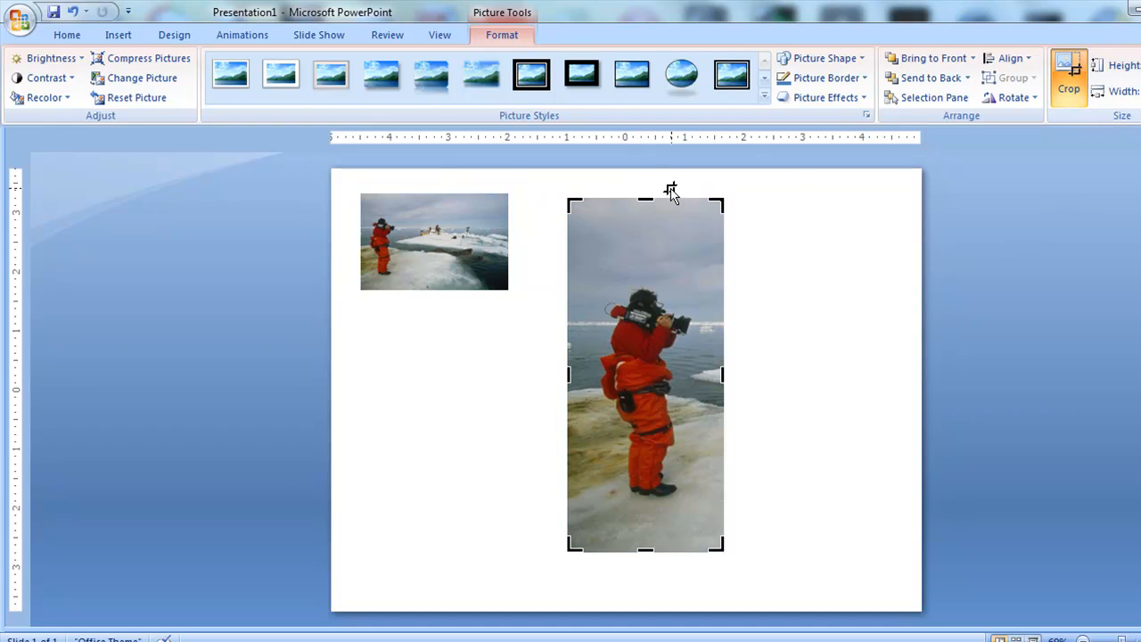
drag(646, 198, 644, 255)
drag(645, 548, 645, 524)
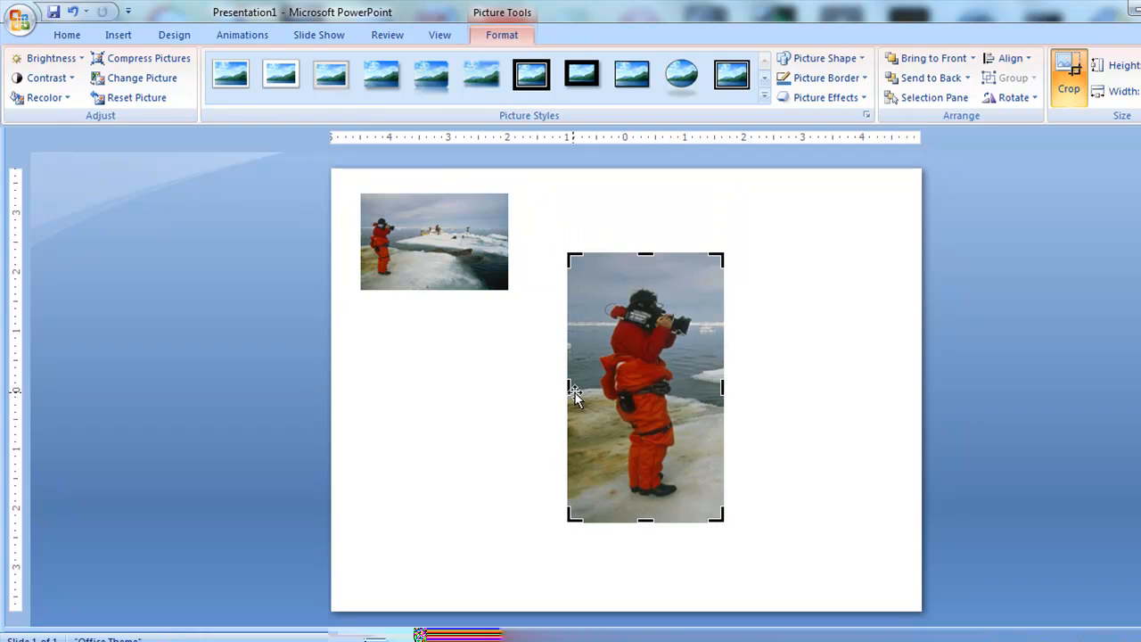
drag(568, 387, 584, 387)
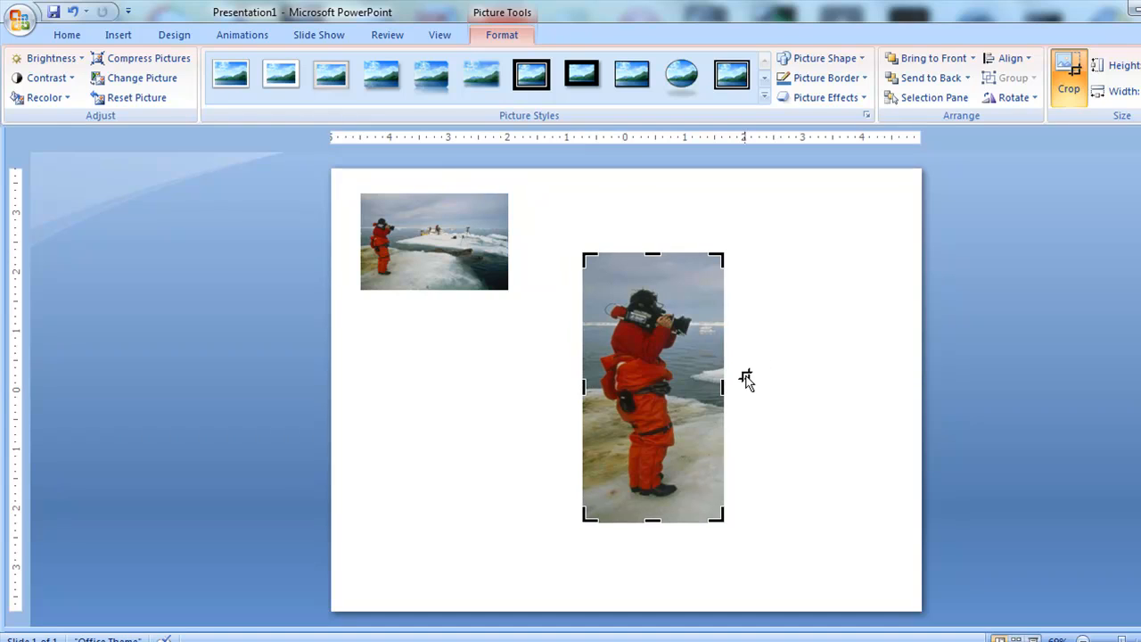
drag(723, 387, 706, 385)
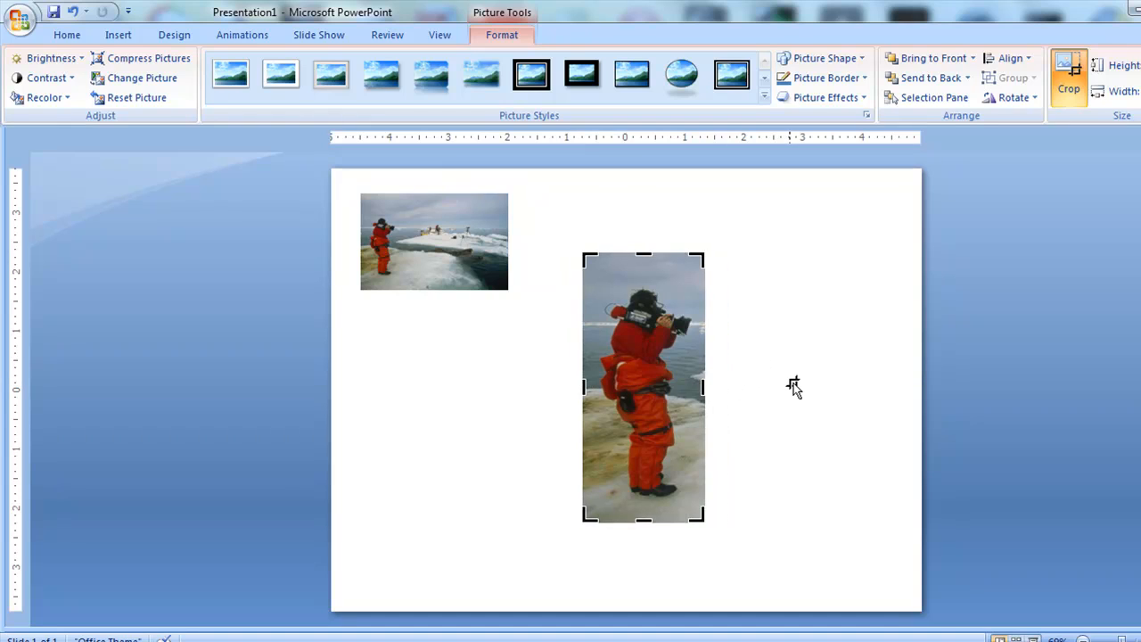
click(814, 383)
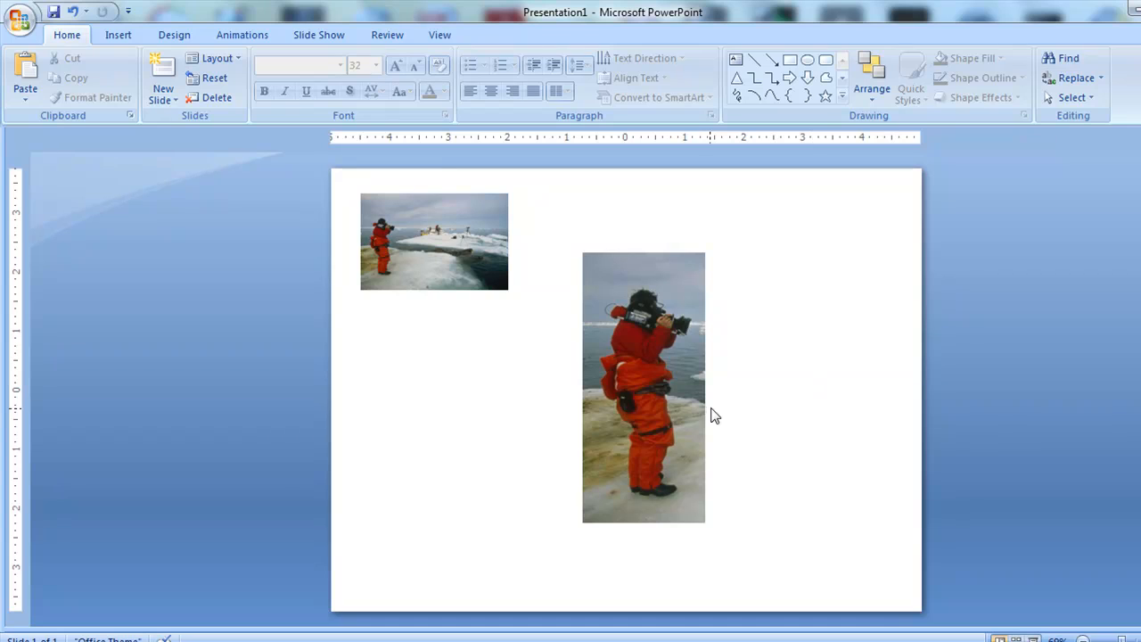
Shrink the cropped cameraman picture proportionally to about 1.5 inches wide and move it below the small arctic picture
click(679, 363)
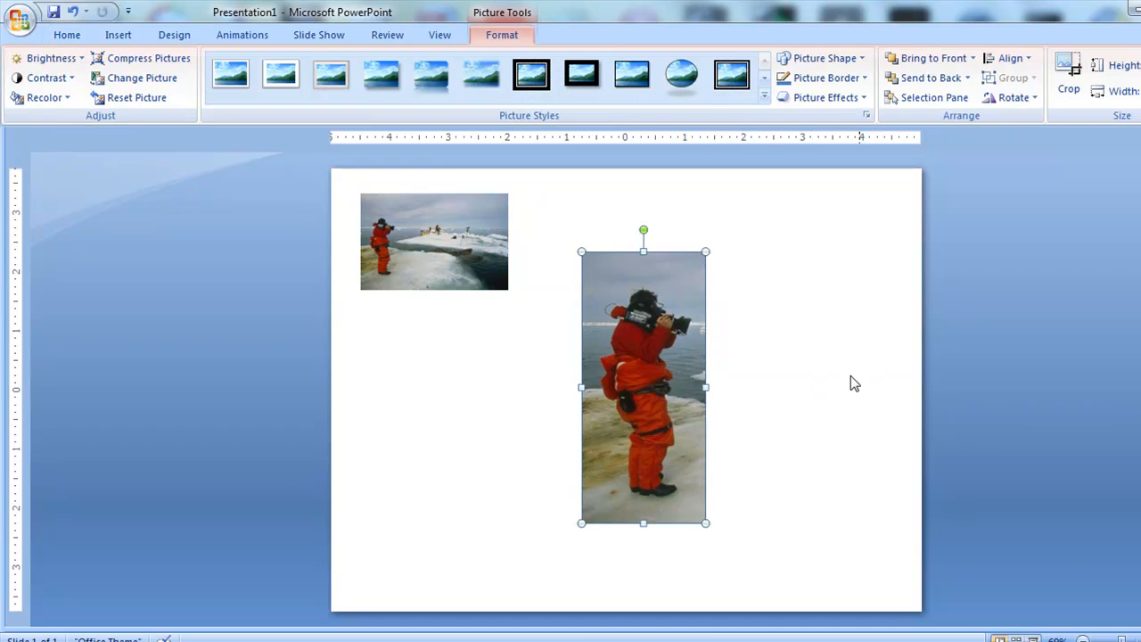
drag(704, 254, 756, 341)
drag(629, 411, 419, 403)
click(603, 429)
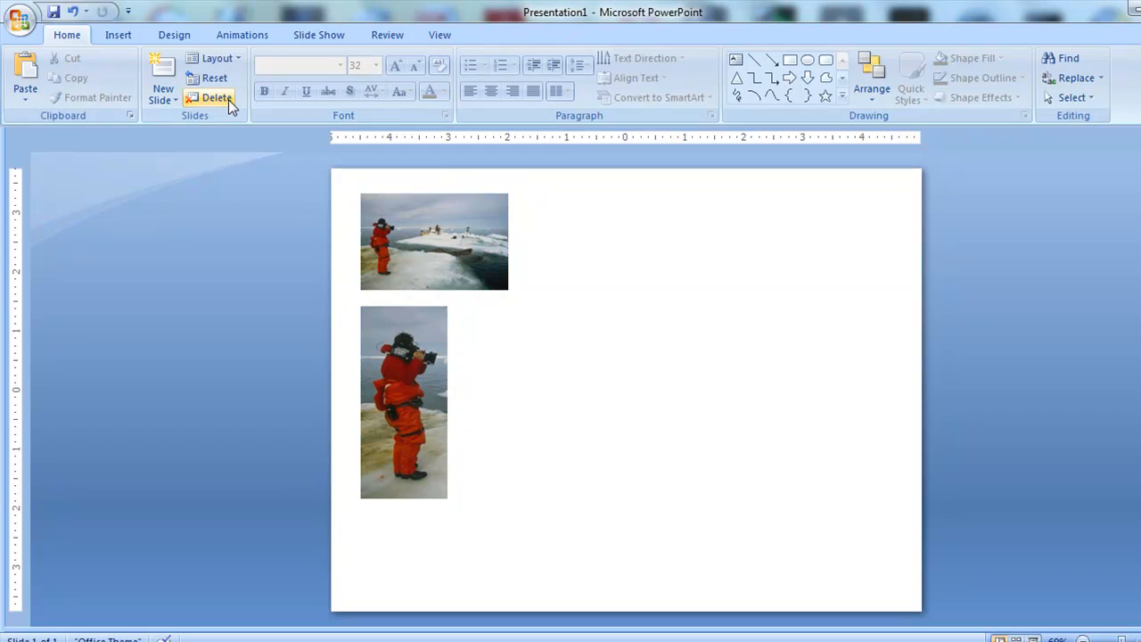
Insert car.jpg from the nat-geo-large folder onto the slide
click(122, 37)
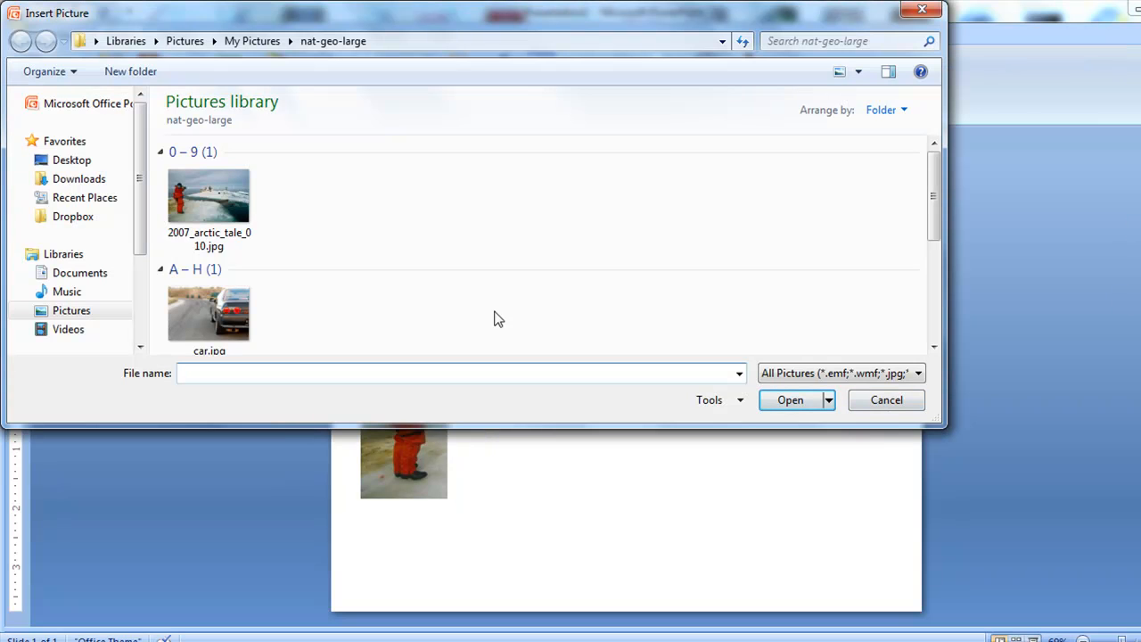
click(228, 309)
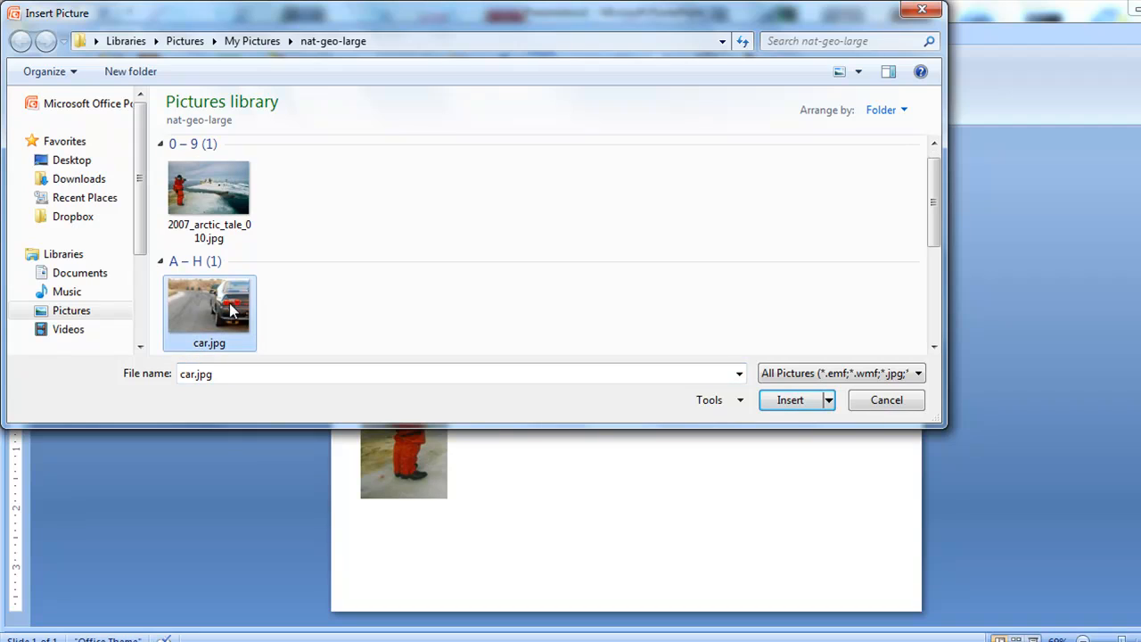
click(795, 406)
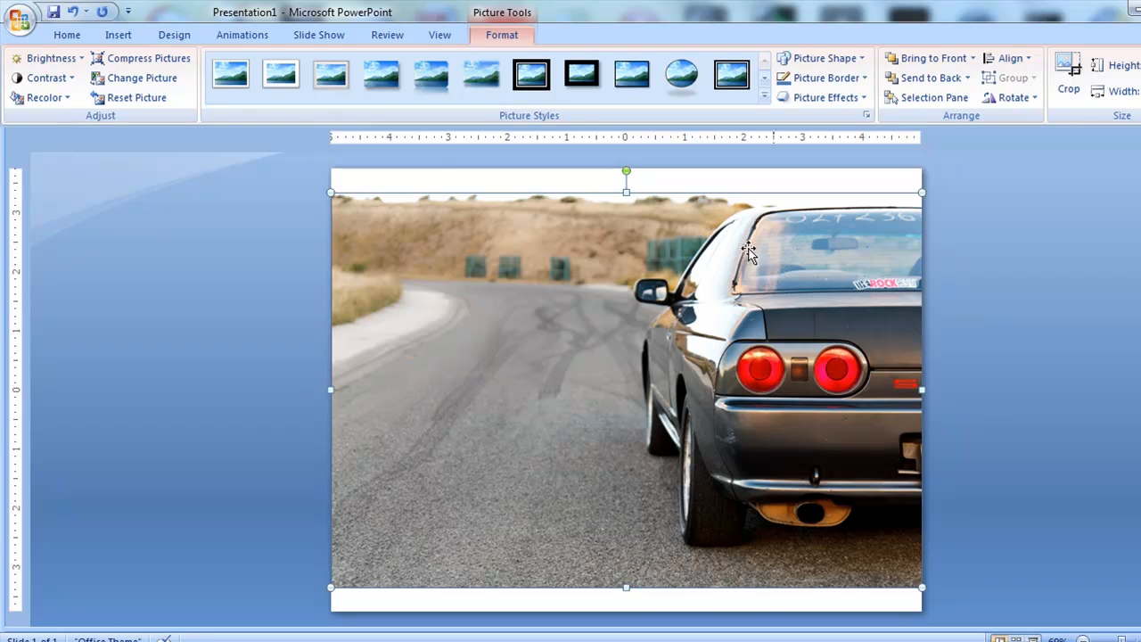
Try stretching the car picture vertically to fill the slide's full height, and undo both stretches
mouse_move(626, 191)
mouse_down()
mouse_move(632, 173)
mouse_move(630, 184)
mouse_up()
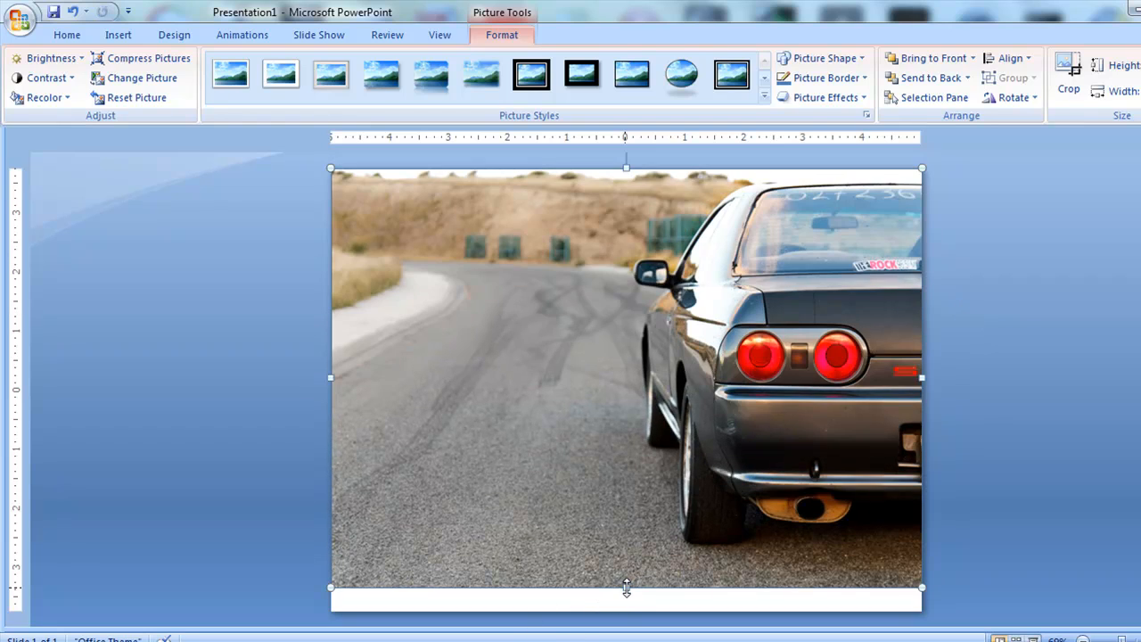
drag(623, 606, 622, 611)
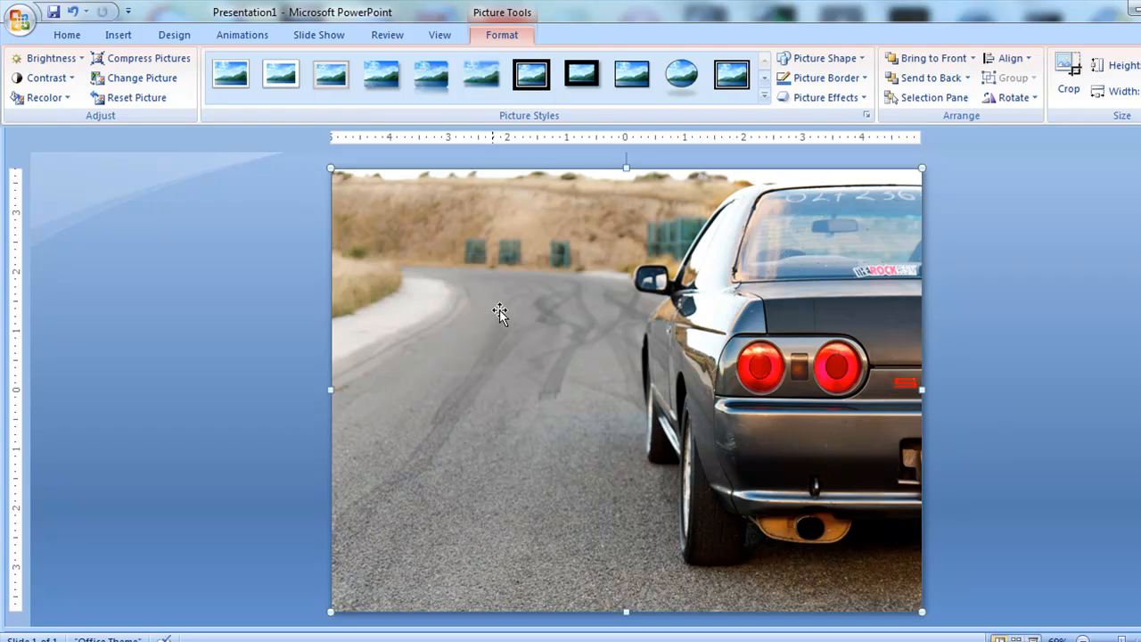
click(74, 12)
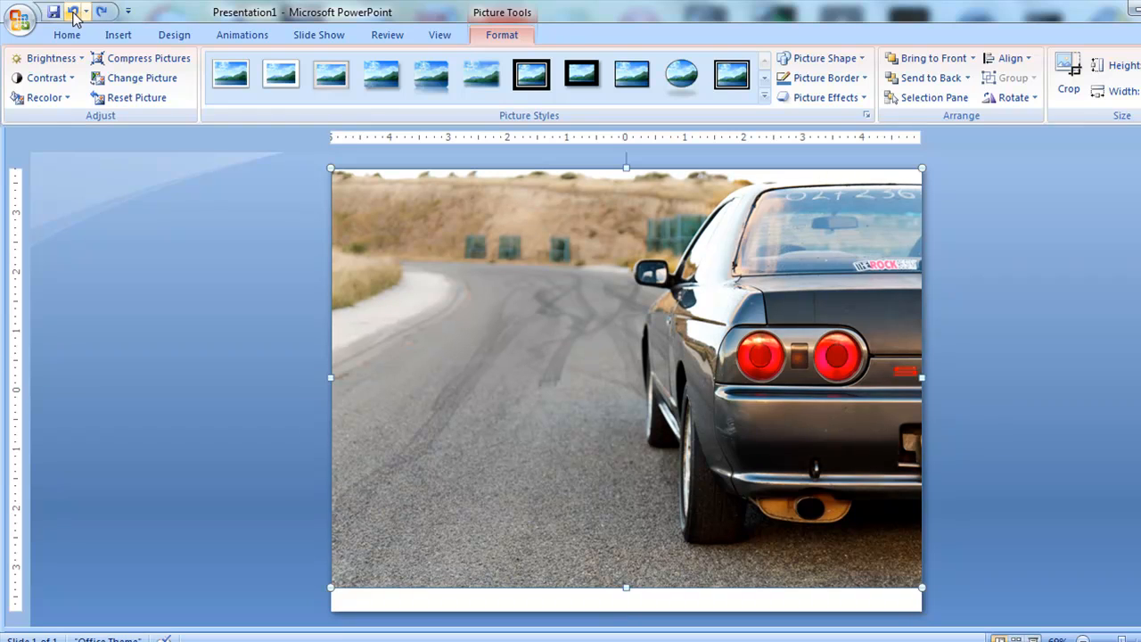
click(73, 12)
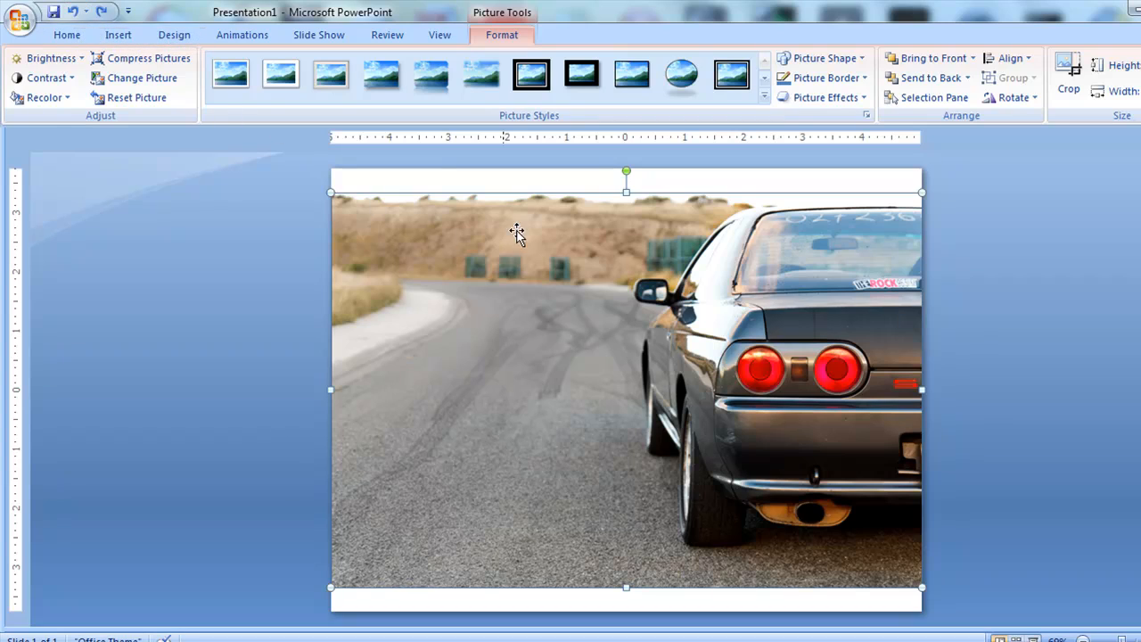
click(521, 190)
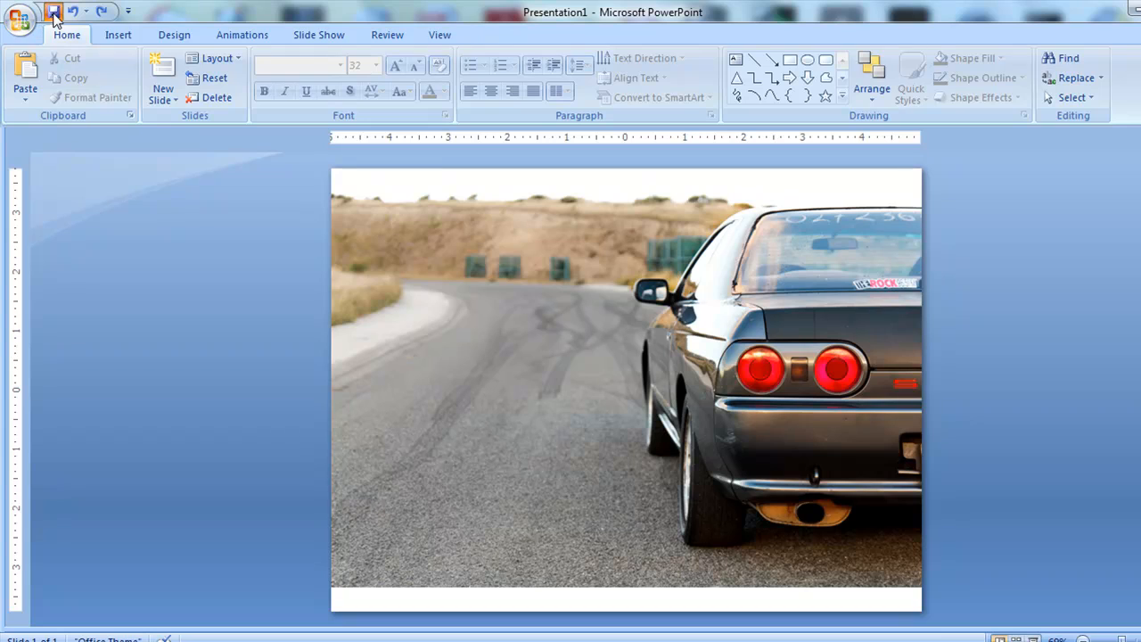
Save the presentation as demonstration-1 in the nat-geo-large folder of the Pictures library
key(ctrl+s)
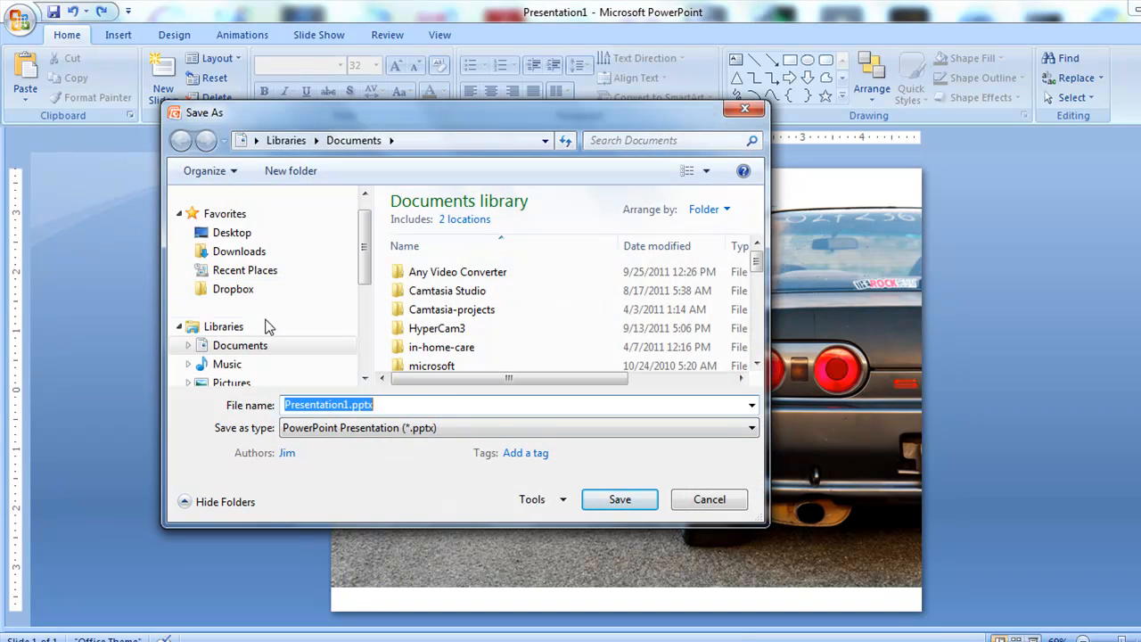
scroll(268, 352, down, 1)
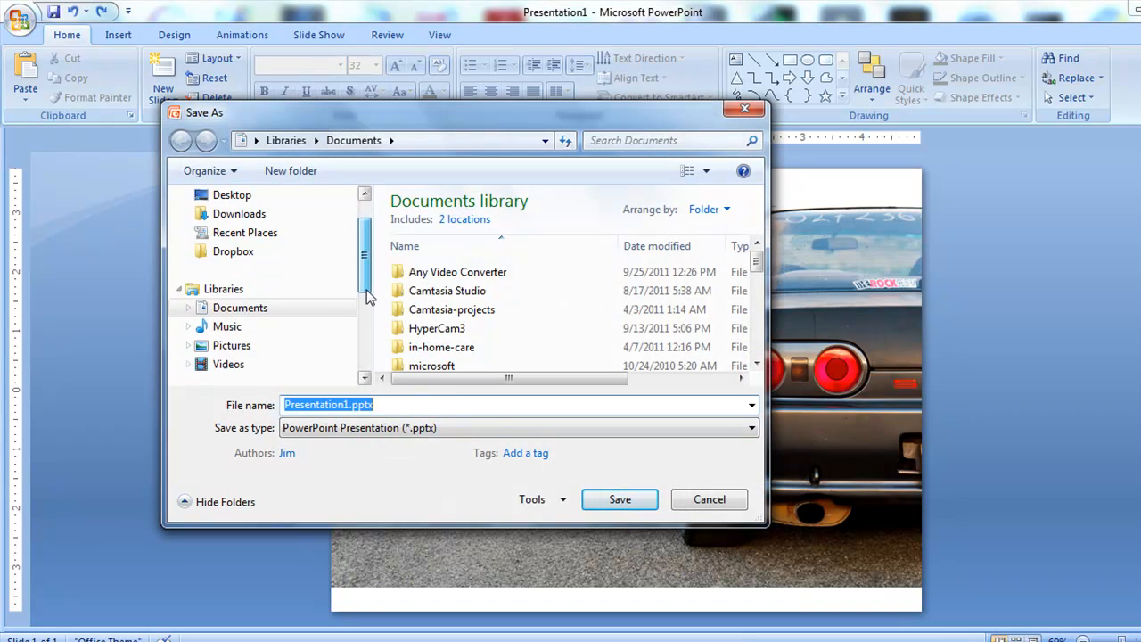
click(239, 347)
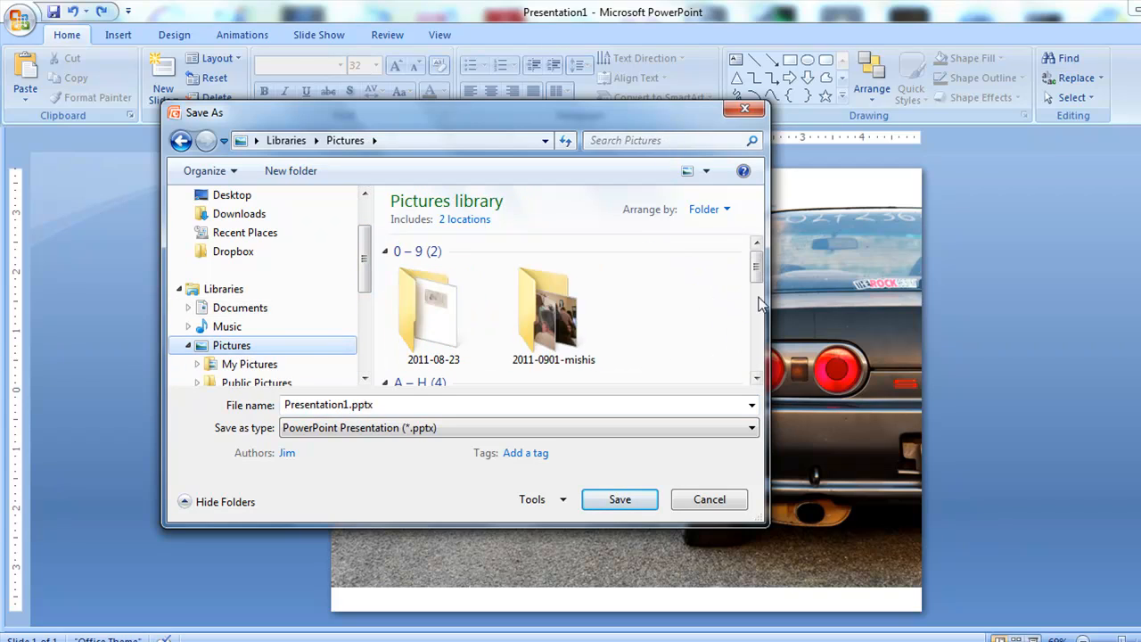
drag(756, 277, 757, 366)
double_click(680, 322)
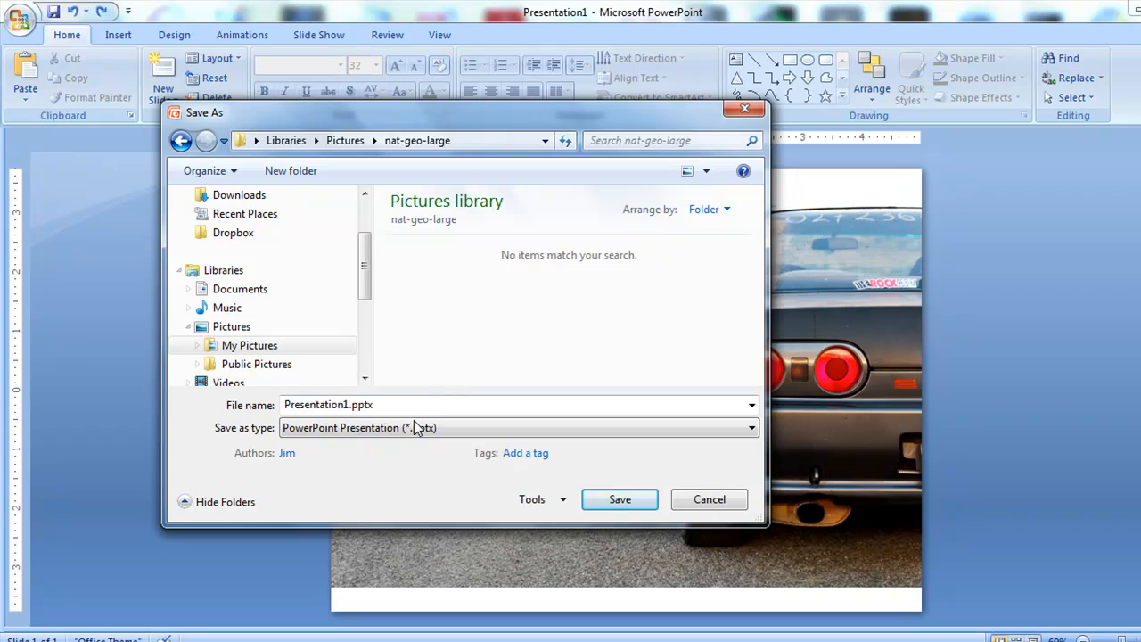
double_click(348, 404)
click(349, 404)
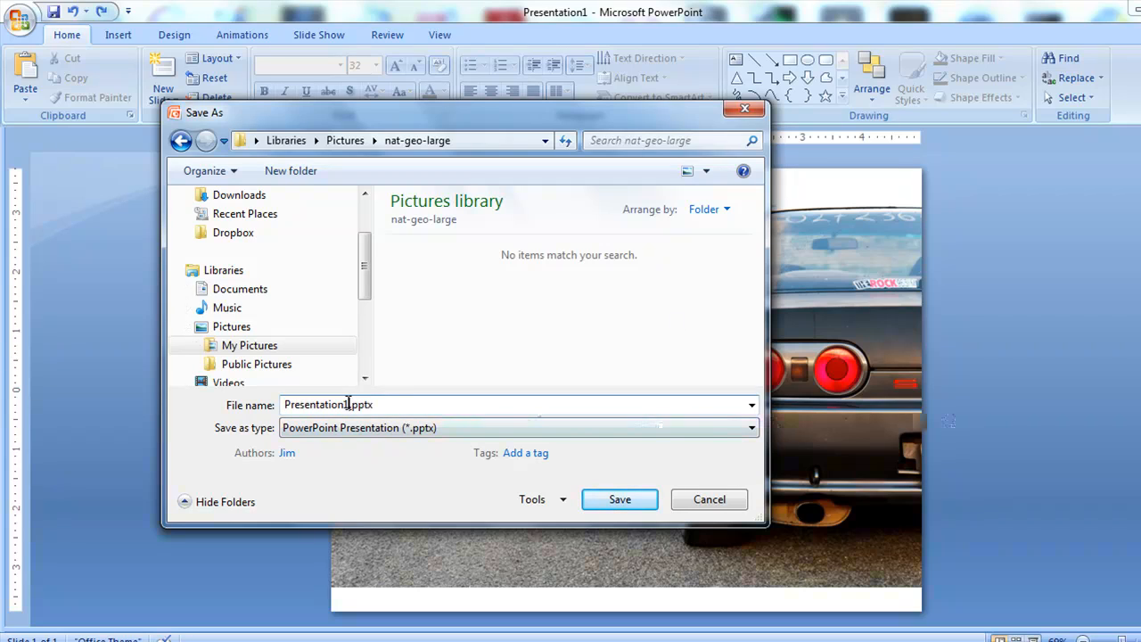
drag(349, 404, 248, 406)
text(demonstration-1)
key(Return)
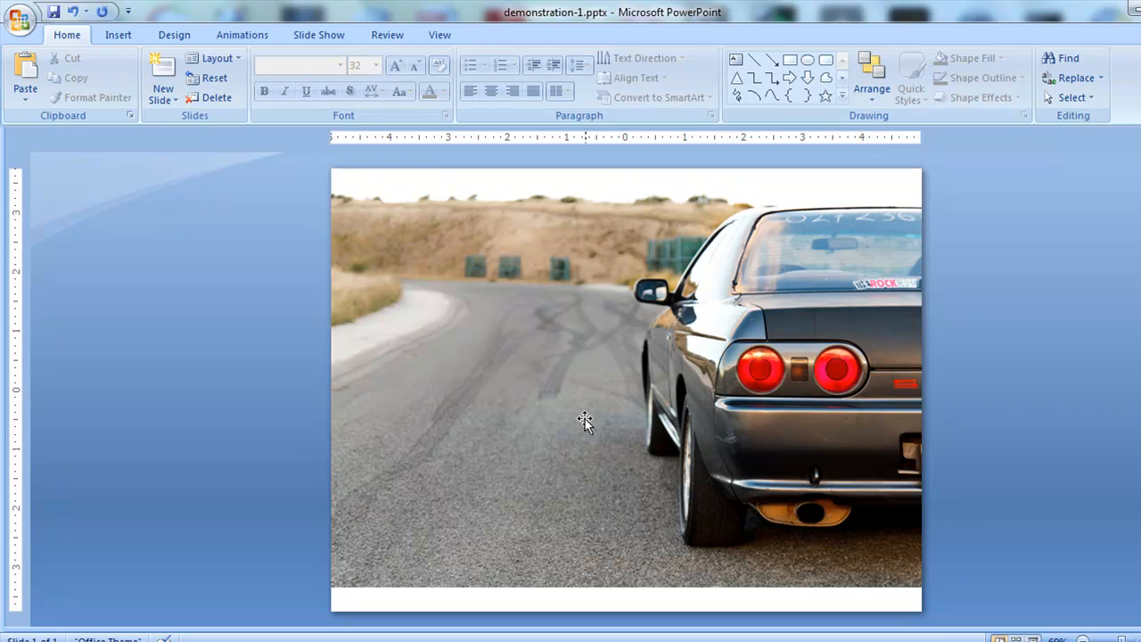
Crop the car picture from its left edge to about 5.3 inches wide and trim its bottom edge to about 6.3 inches high
click(722, 364)
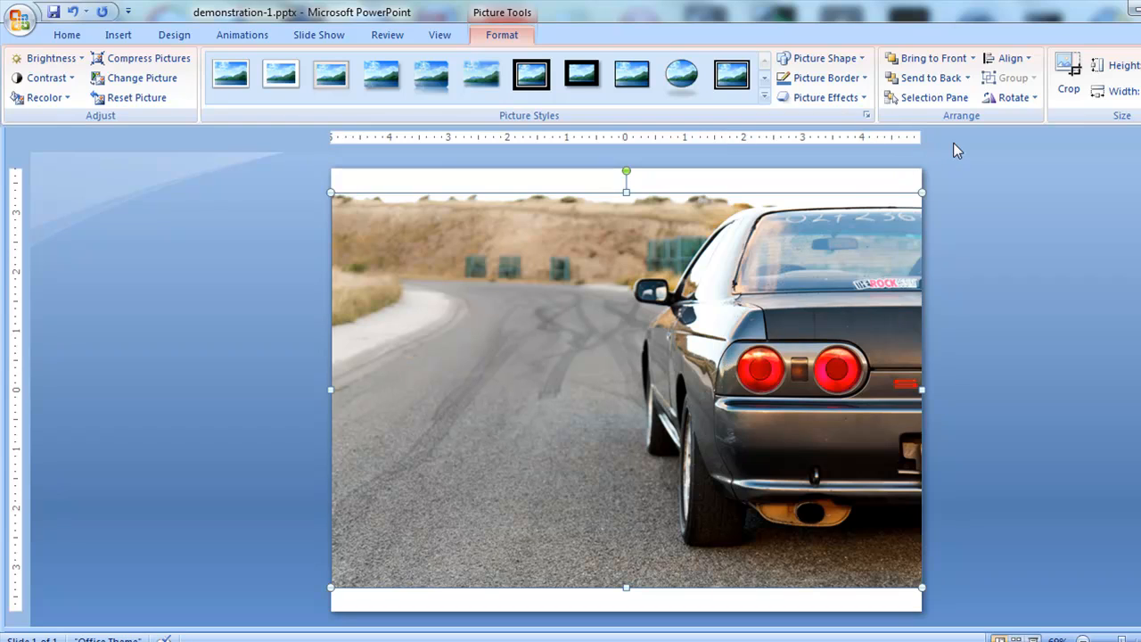
click(1069, 76)
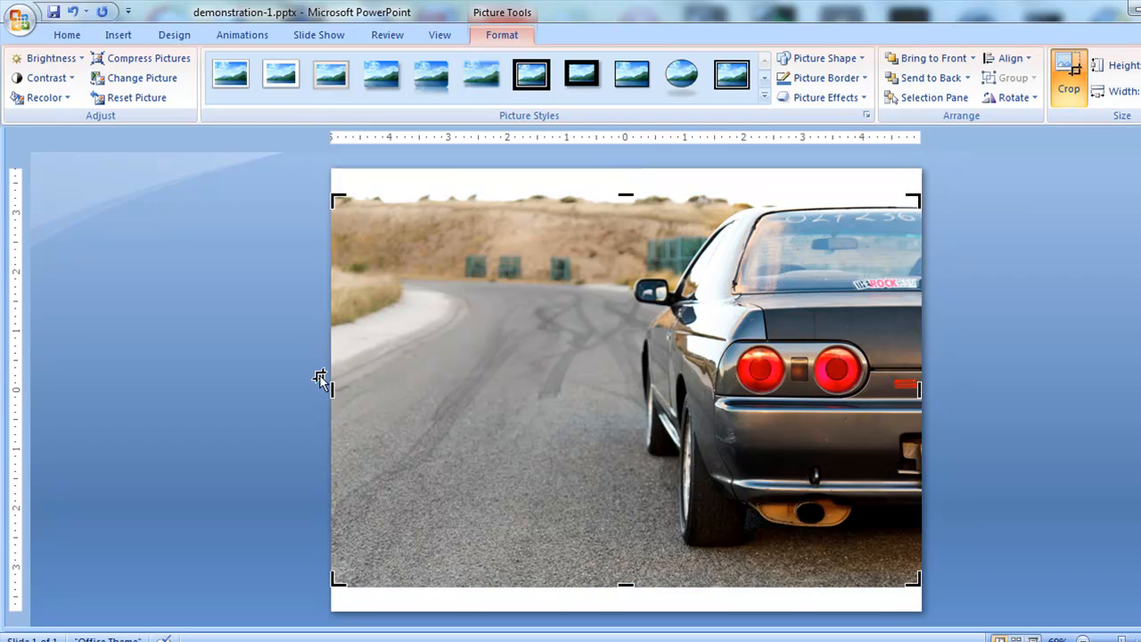
drag(340, 387, 607, 409)
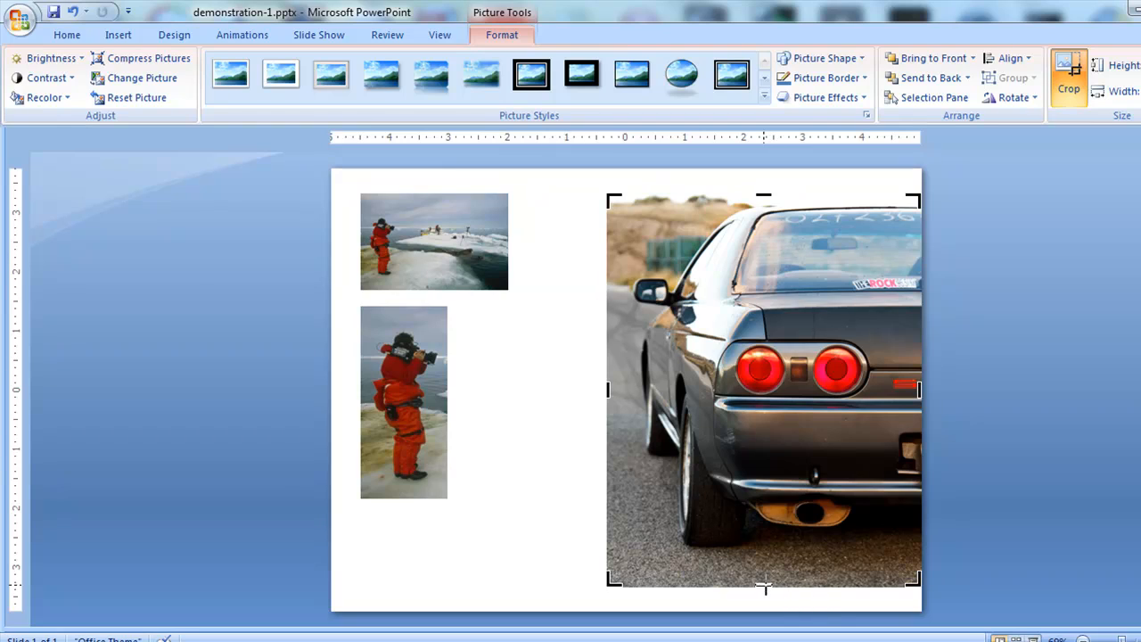
drag(764, 587, 772, 565)
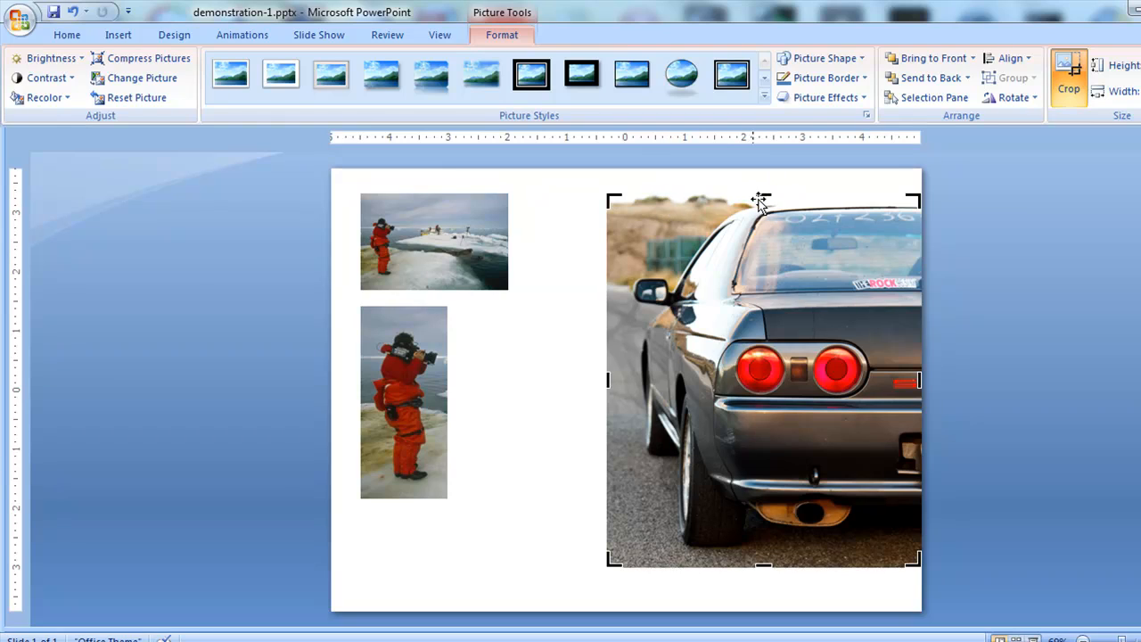
Undo a trial crop of the car picture's top edge and trim its left edge to about 5.1 inches wide
drag(764, 196, 764, 204)
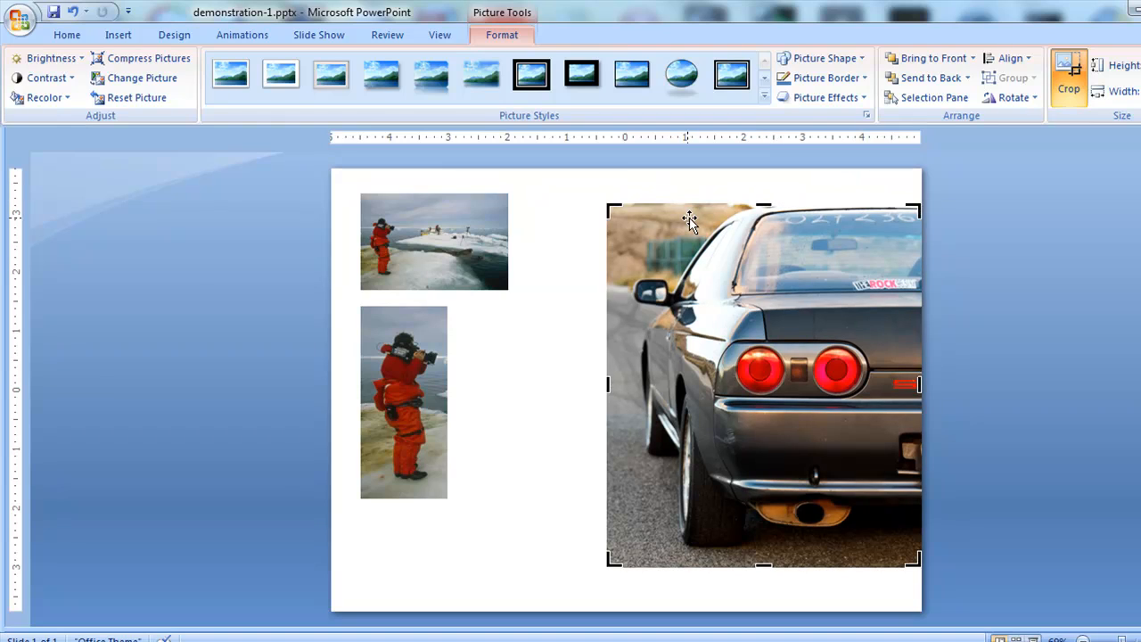
click(74, 15)
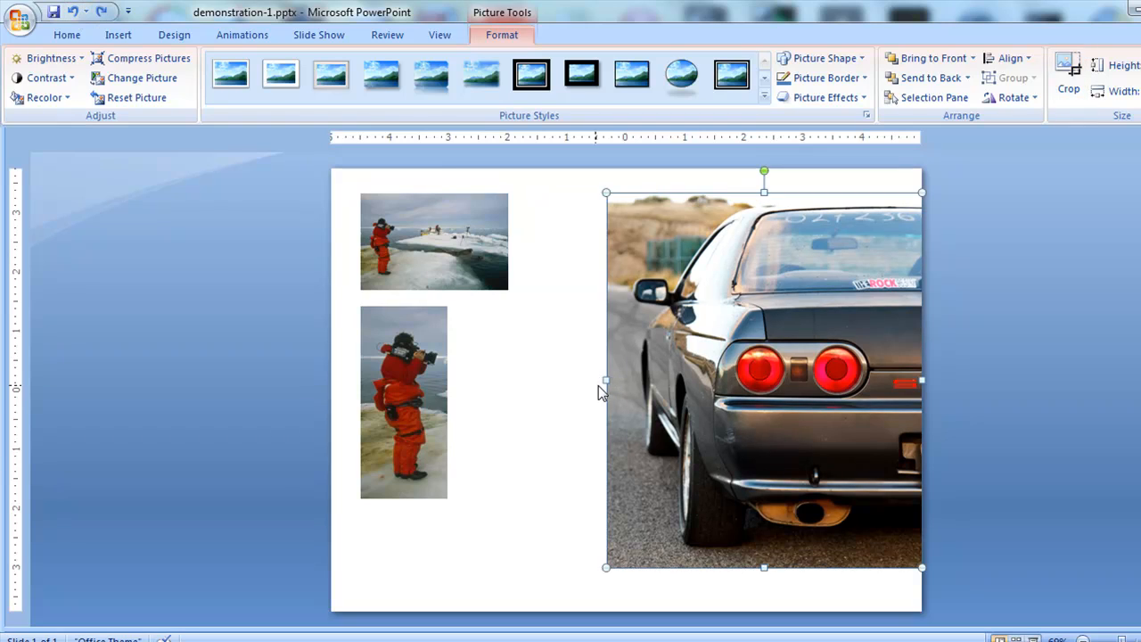
click(1075, 75)
drag(608, 380, 622, 381)
click(576, 346)
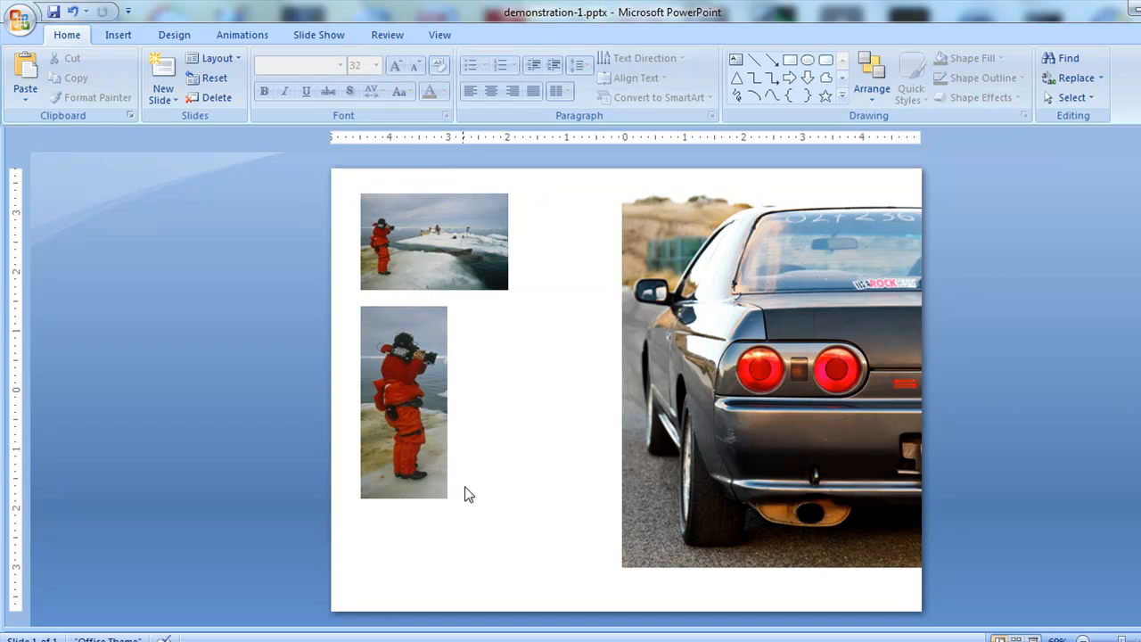
Enlarge the tall cameraman picture proportionally to about 2.6 inches wide and move both arctic pictures up to fit on the slide
click(428, 474)
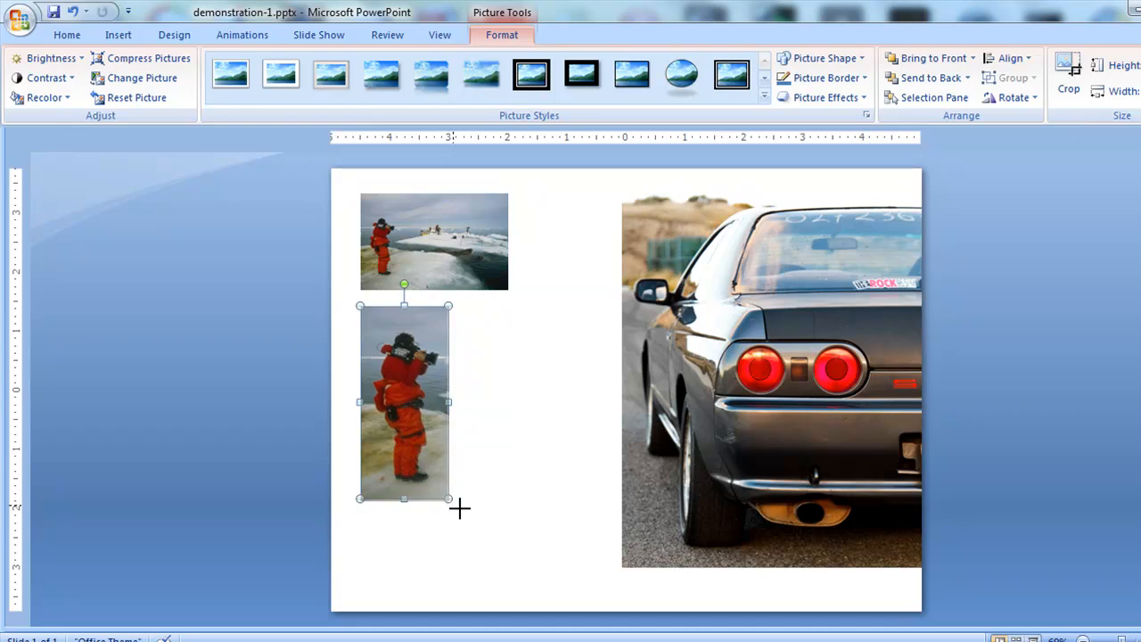
drag(459, 507, 515, 578)
click(435, 254)
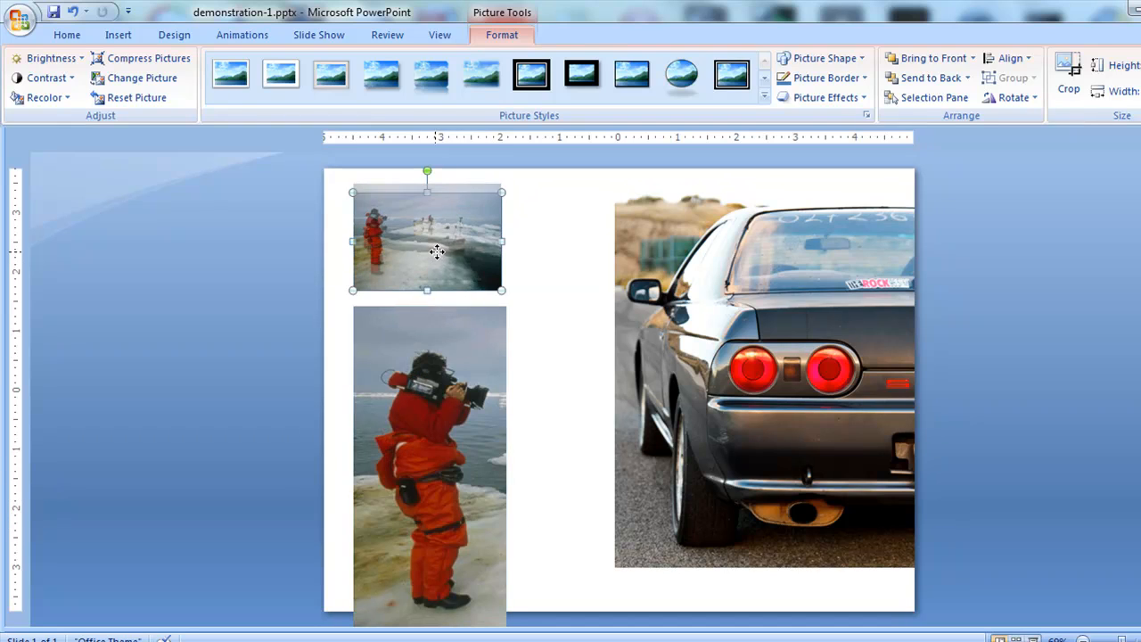
drag(437, 252, 428, 239)
mouse_move(432, 389)
mouse_down()
mouse_move(422, 360)
mouse_move(430, 368)
mouse_up()
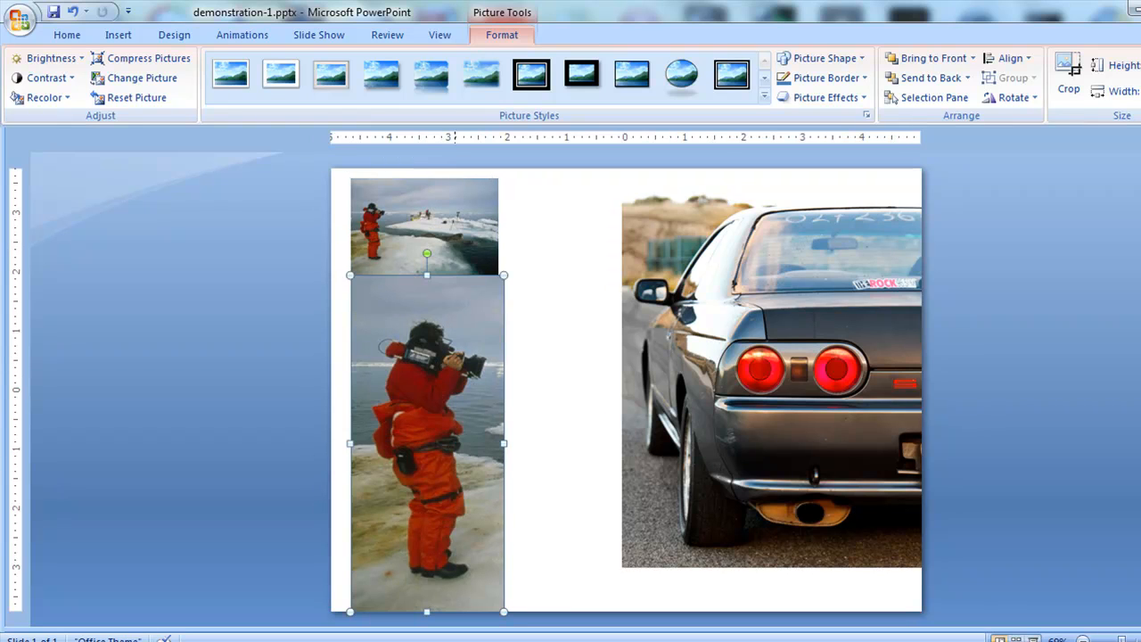
drag(462, 239, 462, 229)
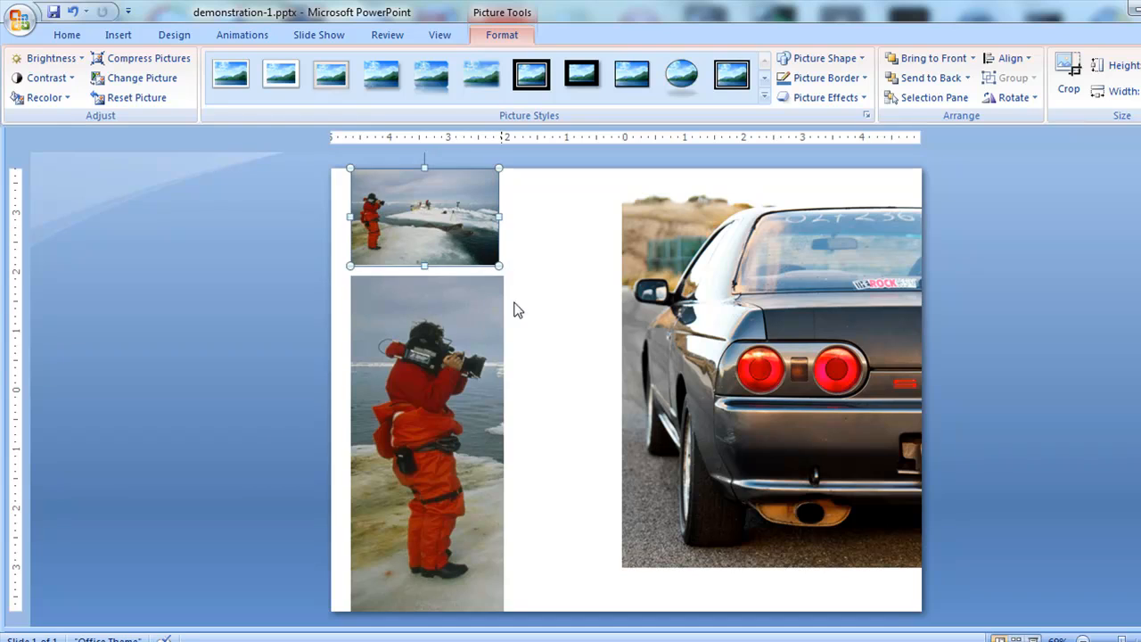
Shrink both arctic pictures proportionally to about 2.3 inches wide and move the tall one up slightly
drag(499, 266, 476, 291)
click(460, 326)
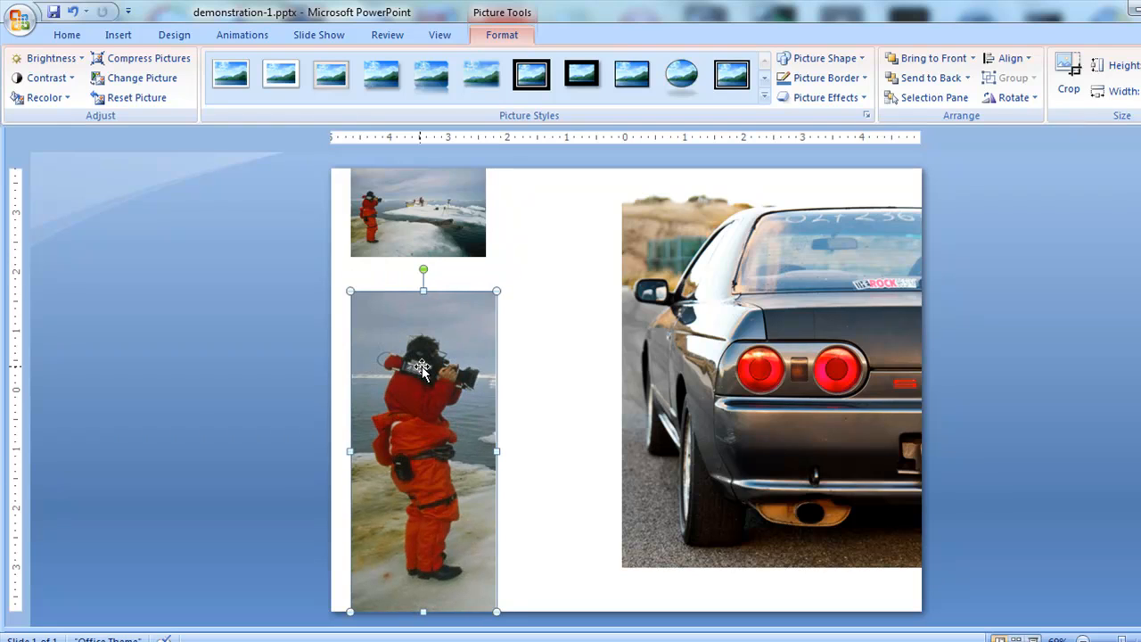
drag(422, 368, 425, 348)
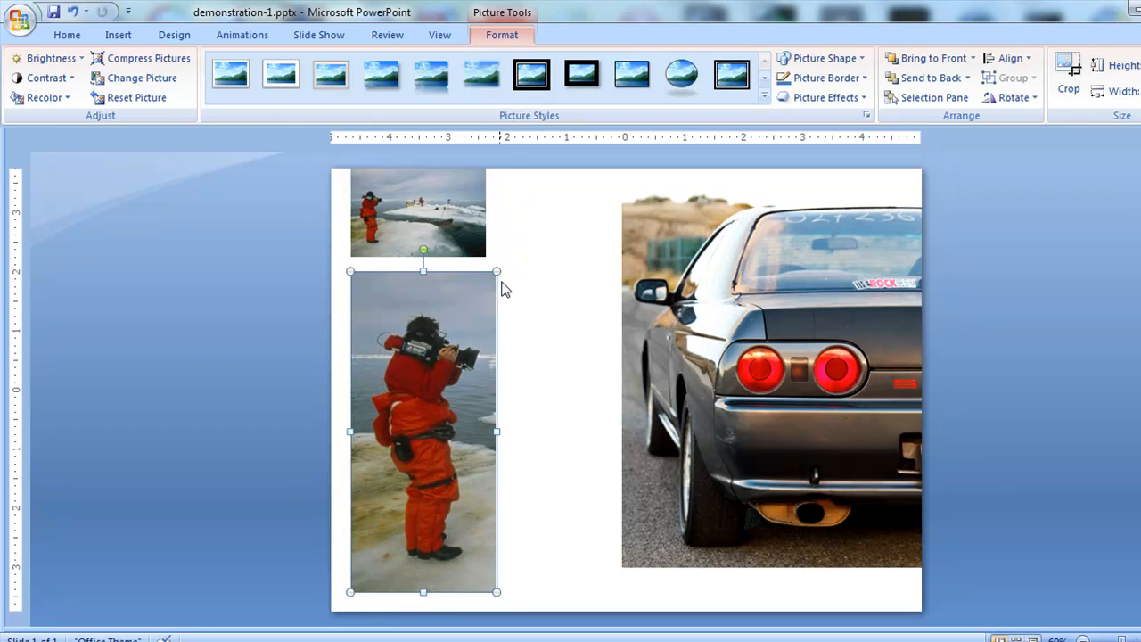
drag(497, 272, 487, 291)
click(521, 345)
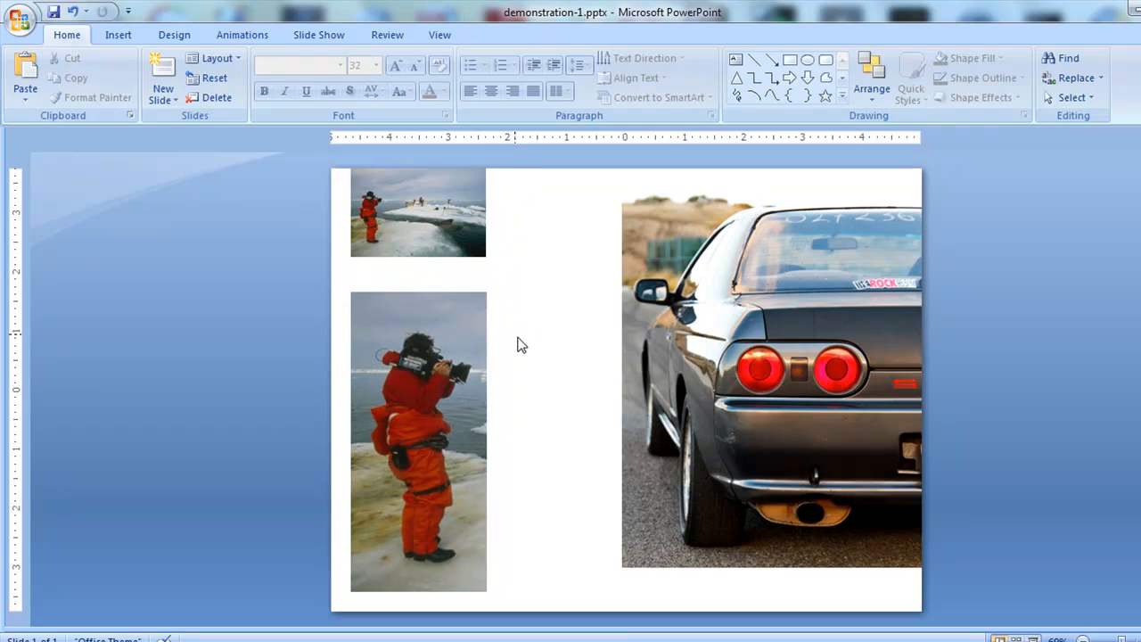
Move the wide arctic picture down slightly so it sits fully on the slide just above the tall cameraman picture
drag(426, 351, 457, 363)
click(517, 360)
click(578, 427)
drag(435, 211, 438, 230)
click(528, 285)
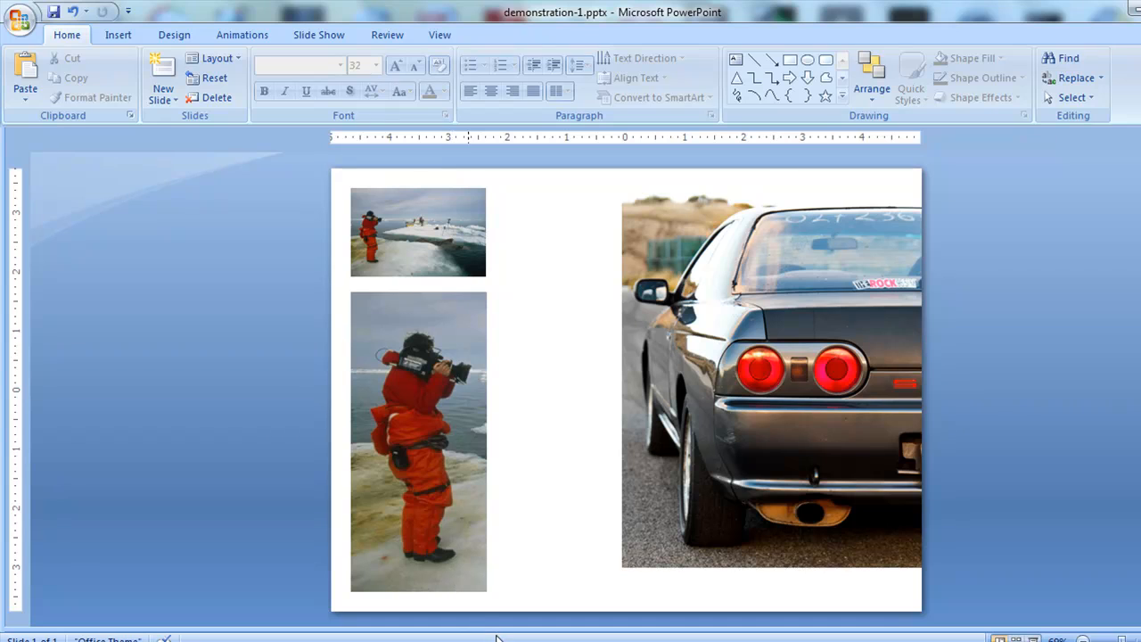
Place the car picture beside the arctic pictures and shrink it proportionally to about 3.2 inches wide, aligned near the slide's upper edge
drag(767, 372, 650, 365)
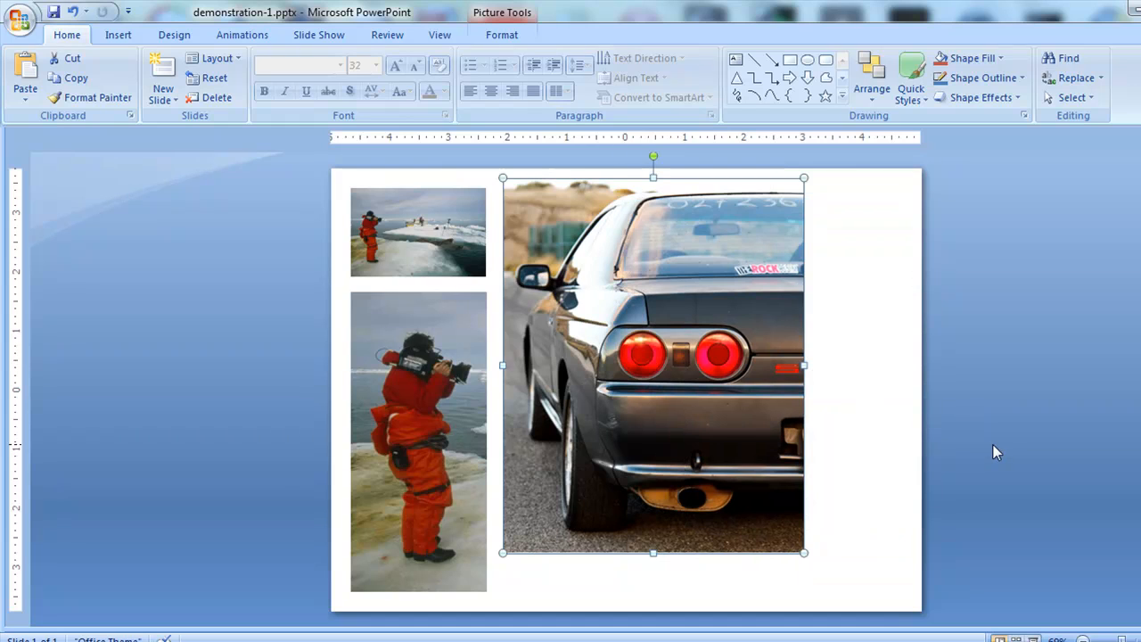
click(852, 437)
click(792, 534)
drag(714, 421, 698, 400)
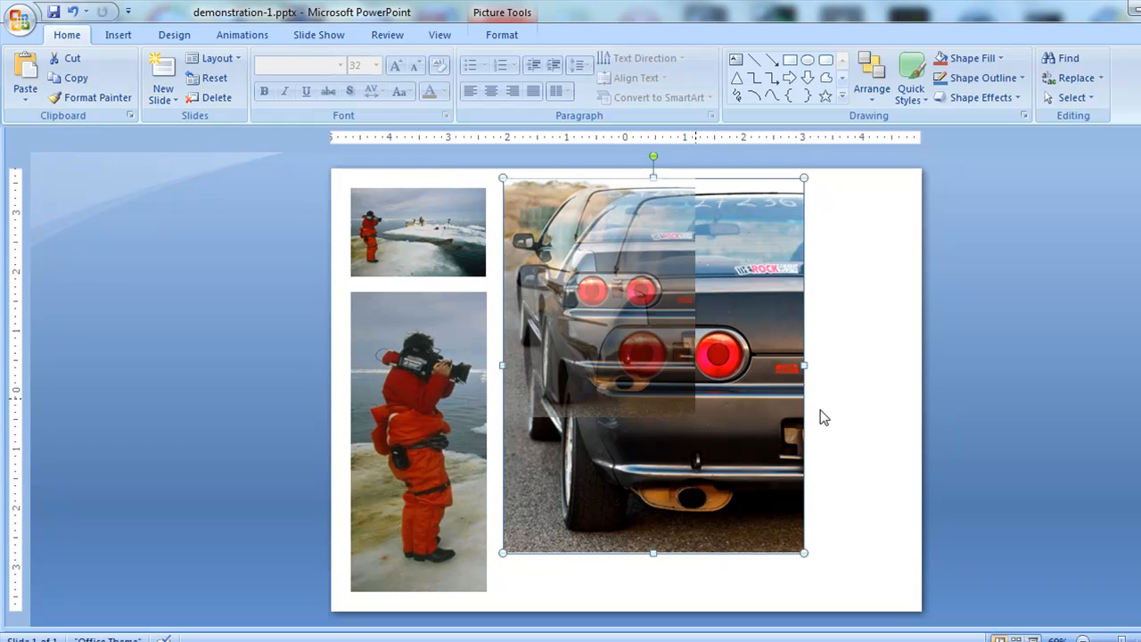
drag(634, 256, 628, 266)
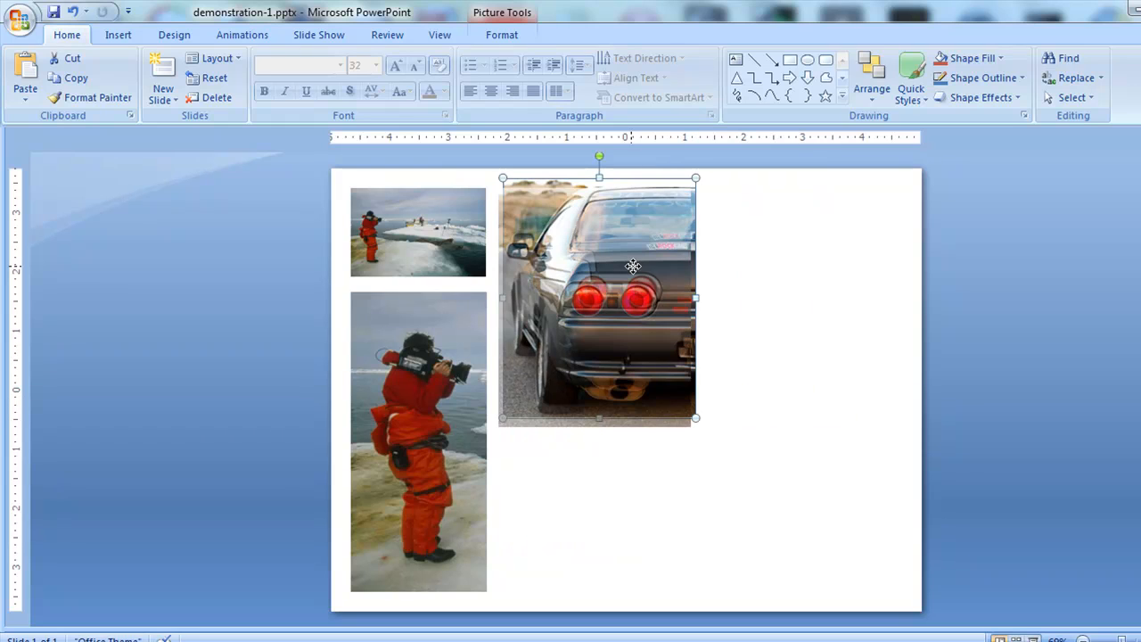
click(754, 410)
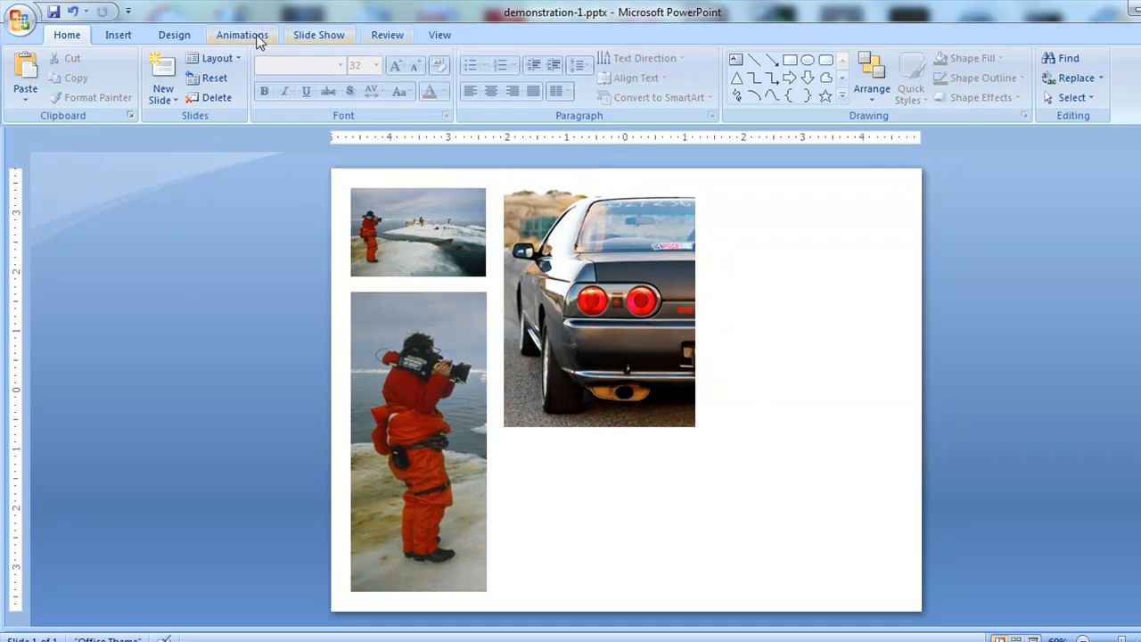
Insert the picture mosque.jpg from the nat-geo-large folder onto the slide
click(115, 41)
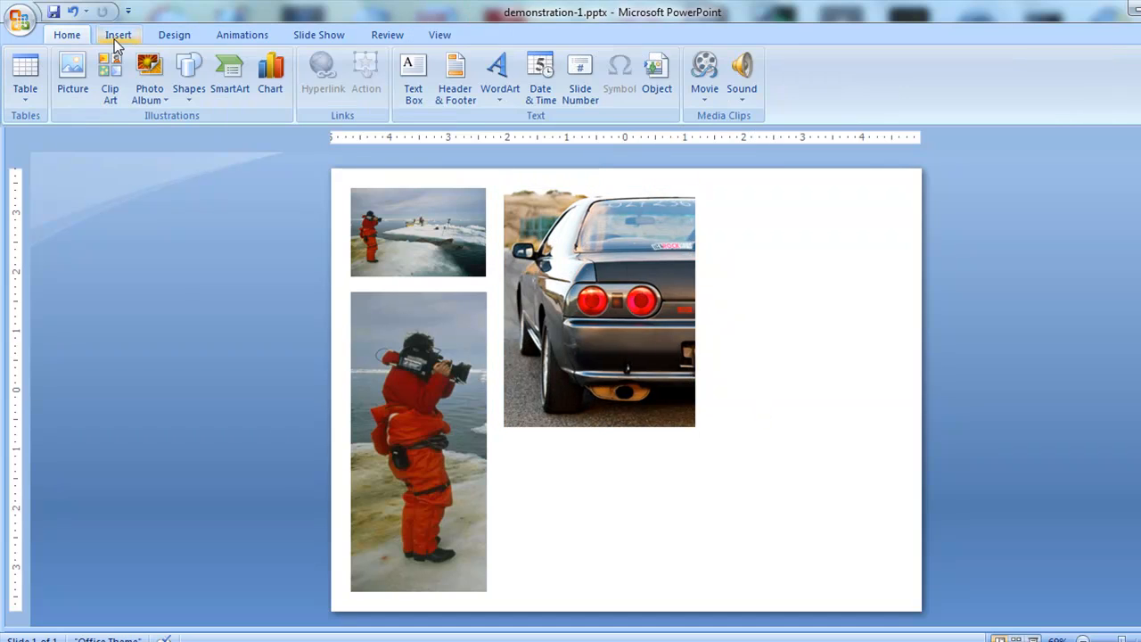
click(73, 77)
drag(938, 195, 940, 278)
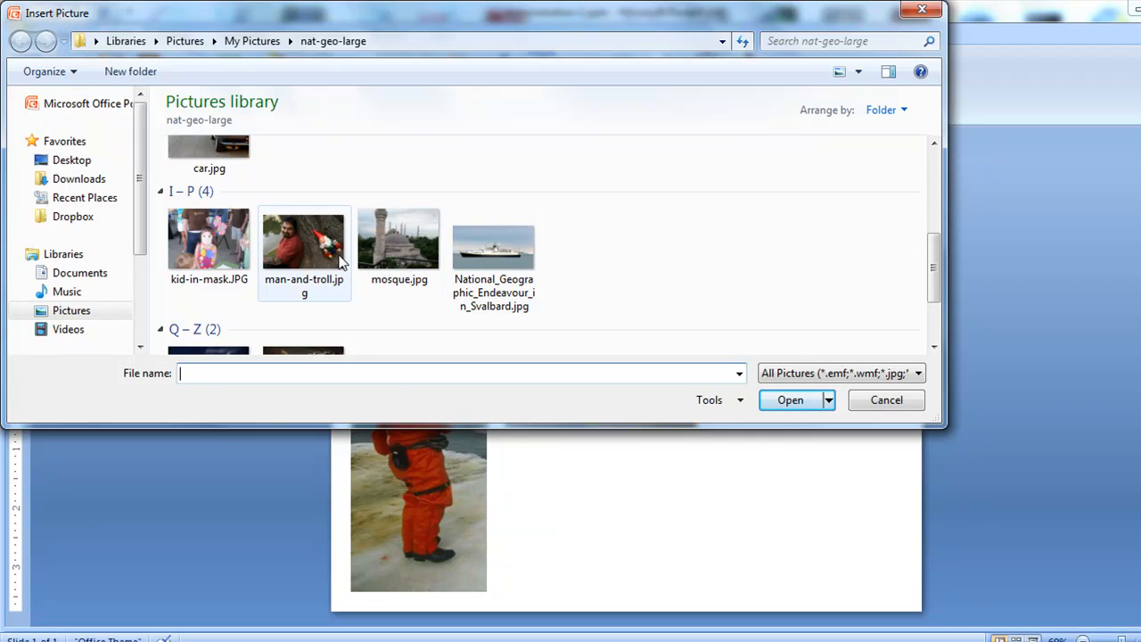
click(413, 252)
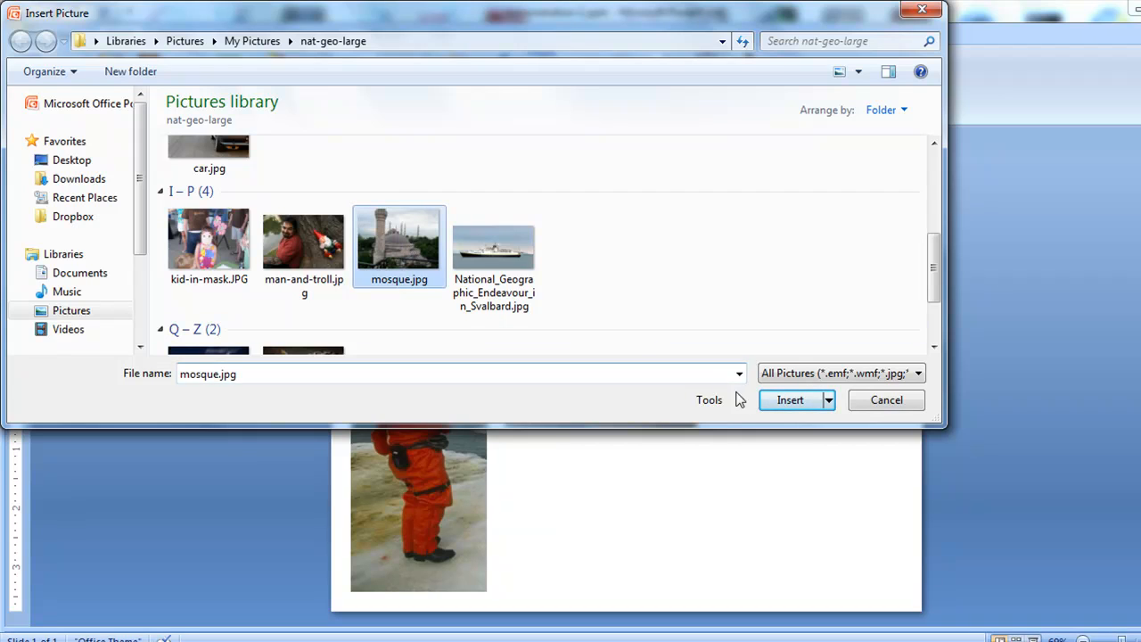
click(793, 401)
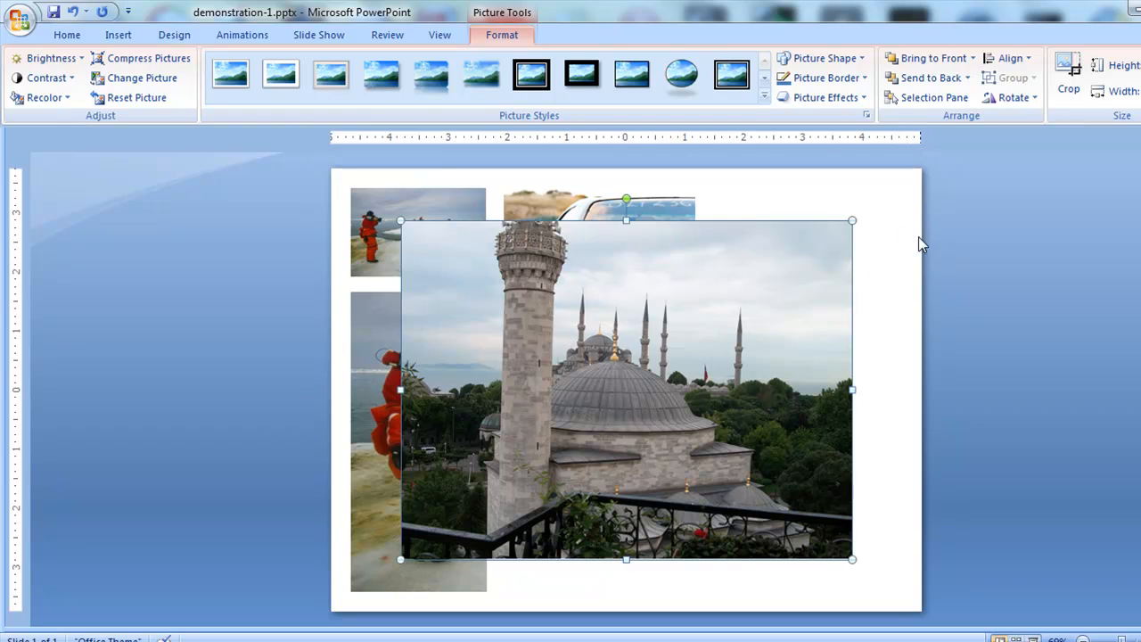
click(883, 240)
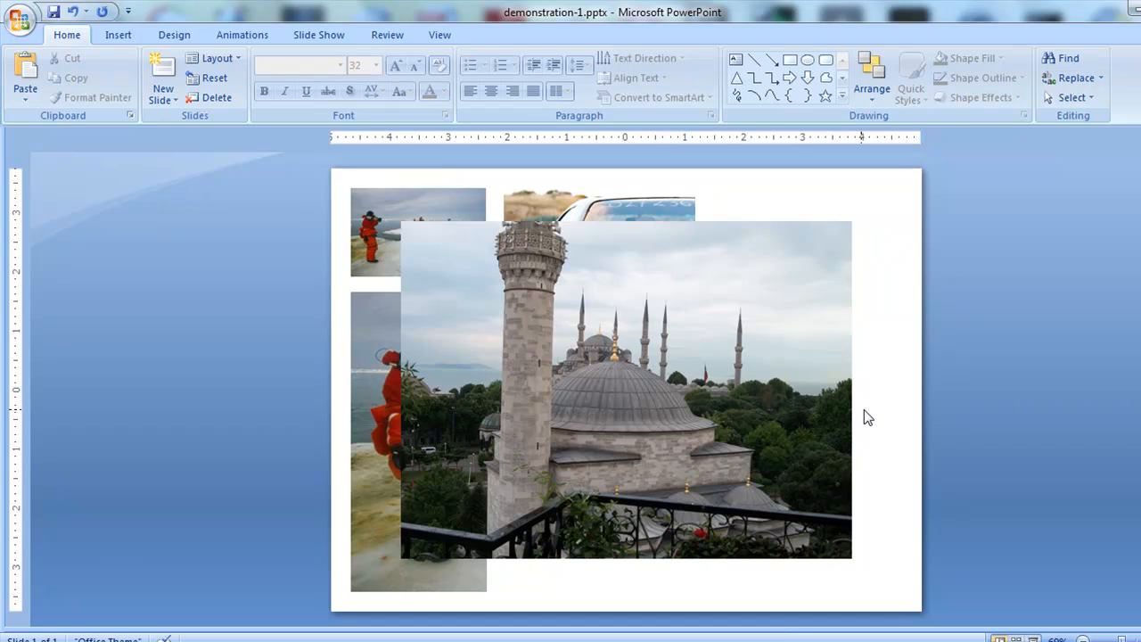
Rotate the mosque picture slightly counterclockwise and turn it back upright
click(737, 295)
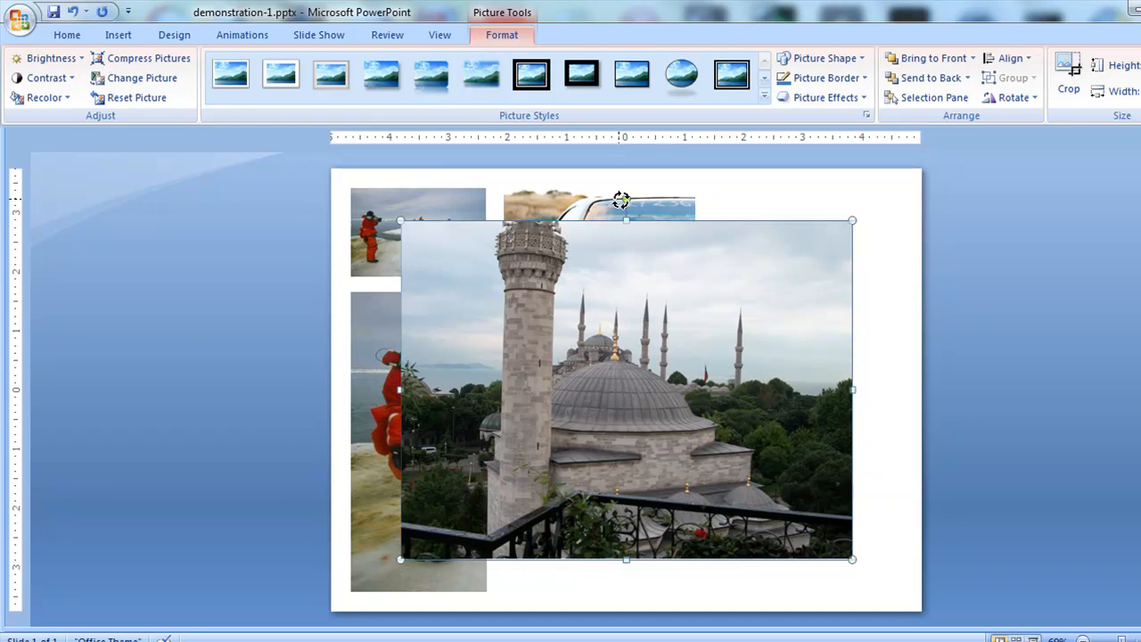
drag(620, 199, 614, 200)
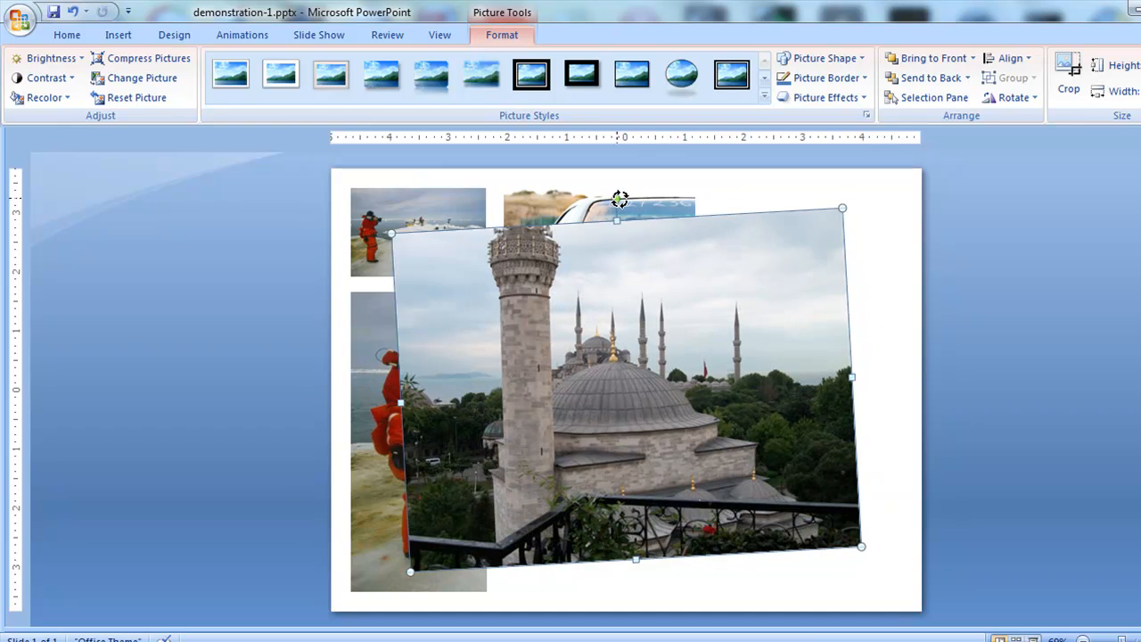
drag(618, 199, 622, 197)
drag(950, 341, 954, 342)
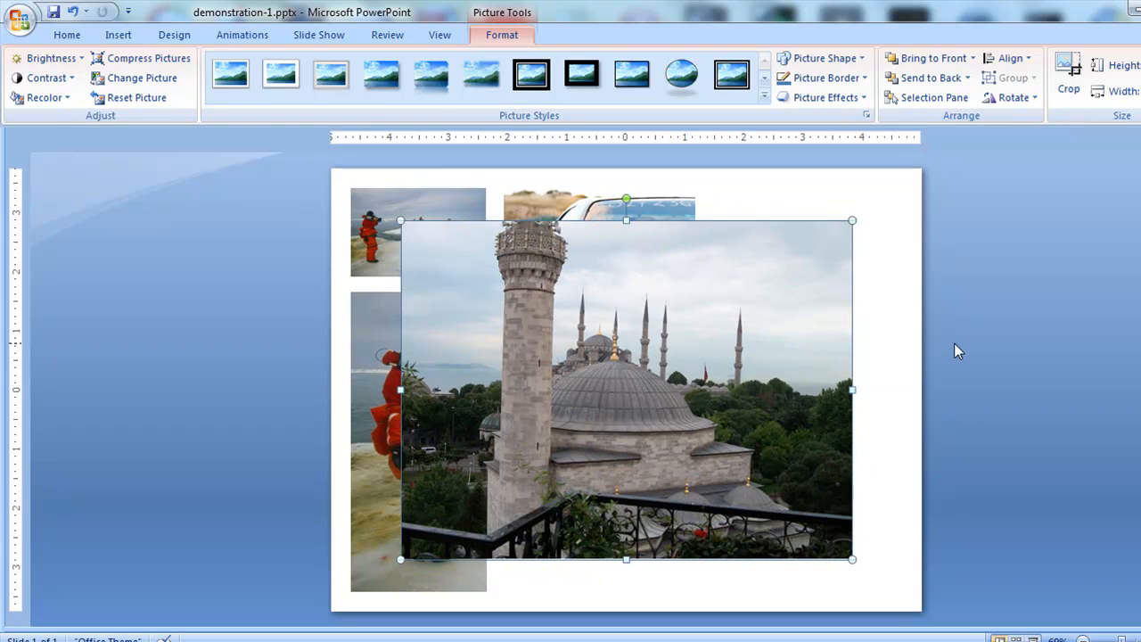
Tilt the mosque picture a few degrees counterclockwise by free rotation
drag(629, 200, 624, 200)
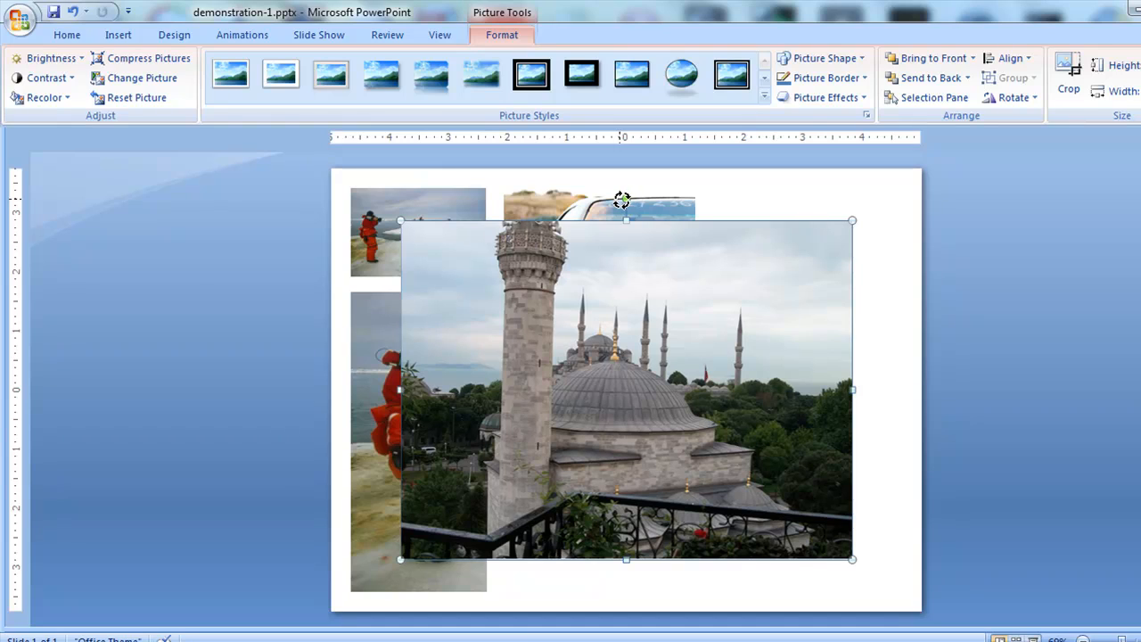
drag(621, 200, 616, 194)
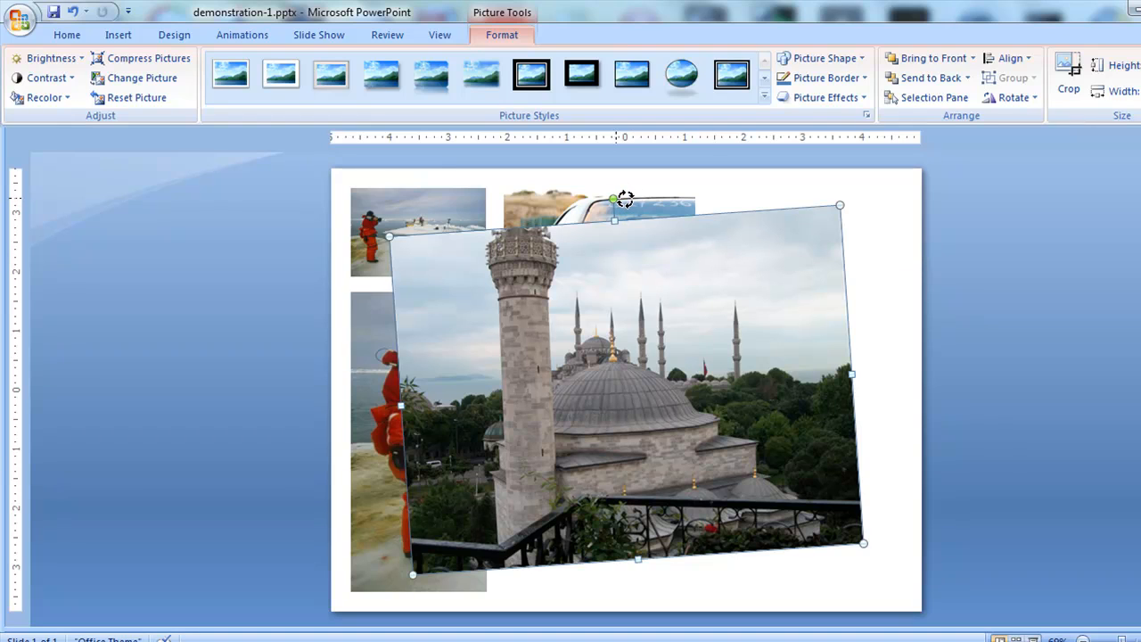
drag(625, 199, 625, 197)
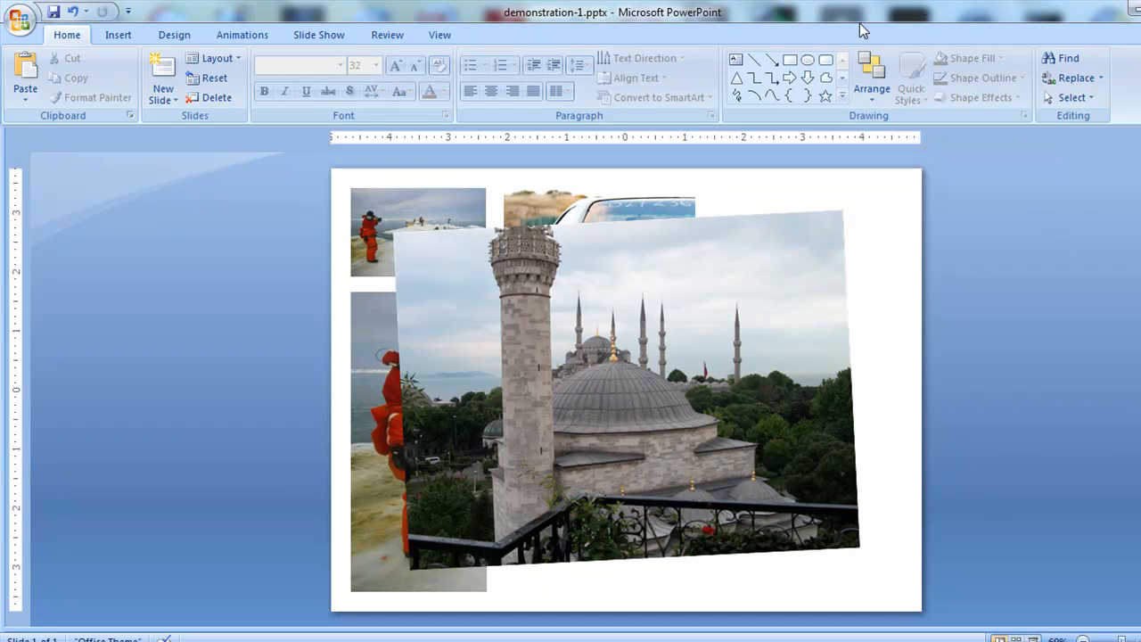
Straighten the tilted mosque picture precisely by free rotation at 200% zoom
click(445, 36)
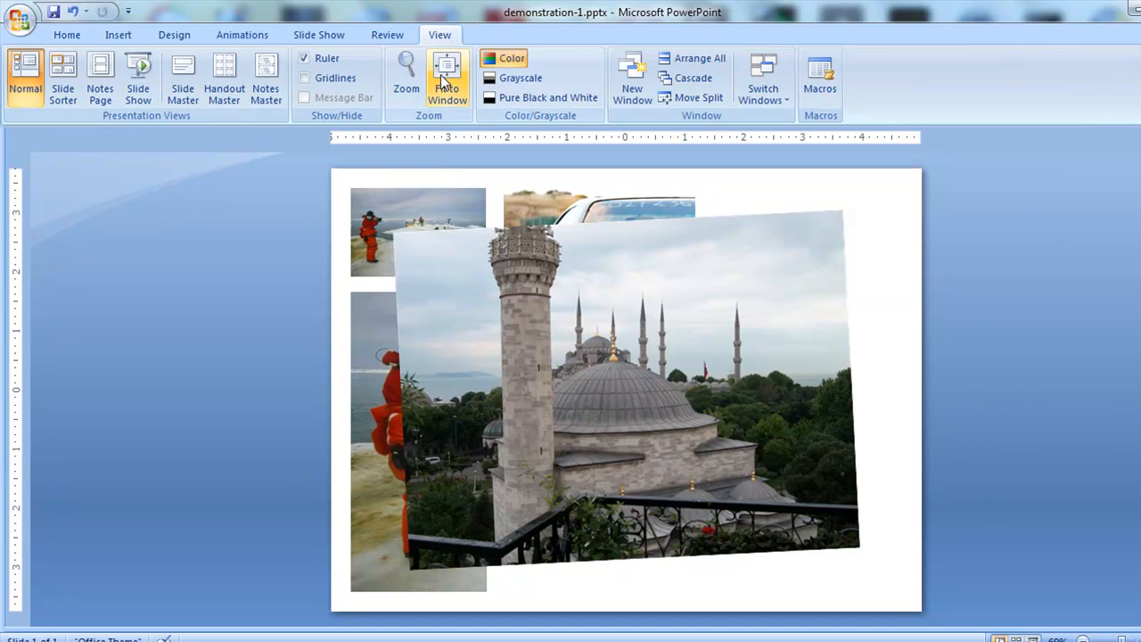
click(406, 79)
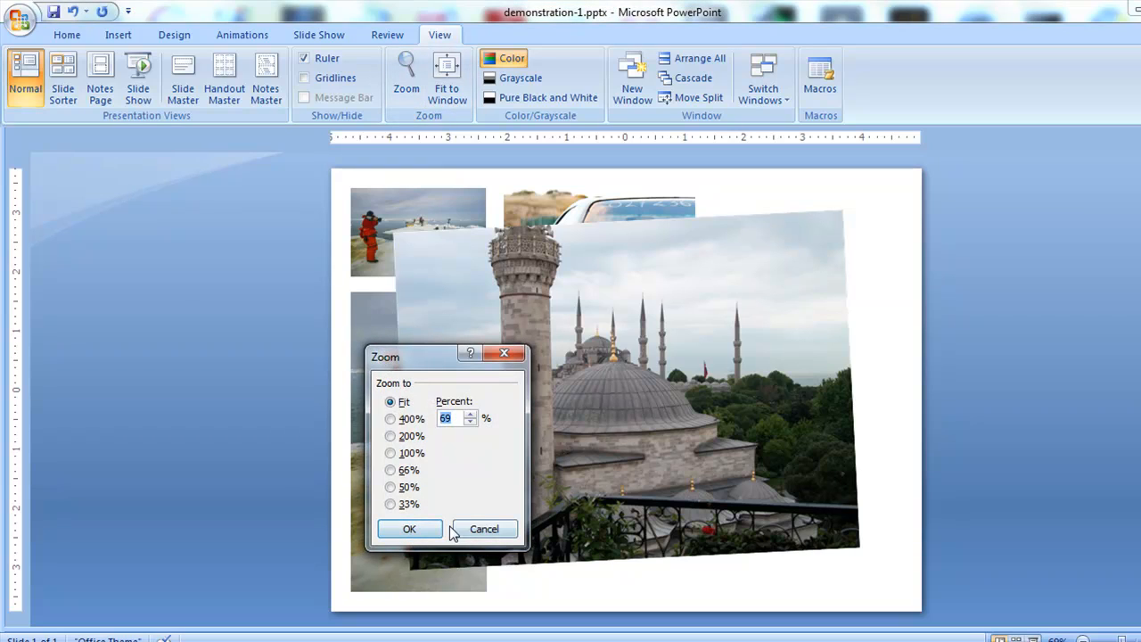
click(393, 436)
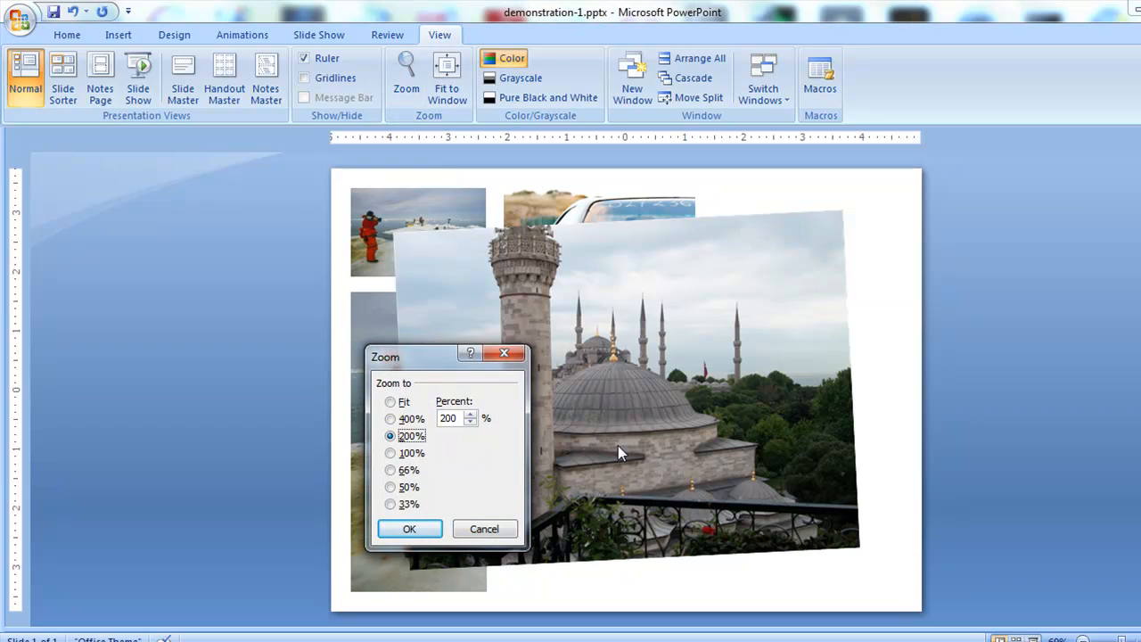
click(412, 531)
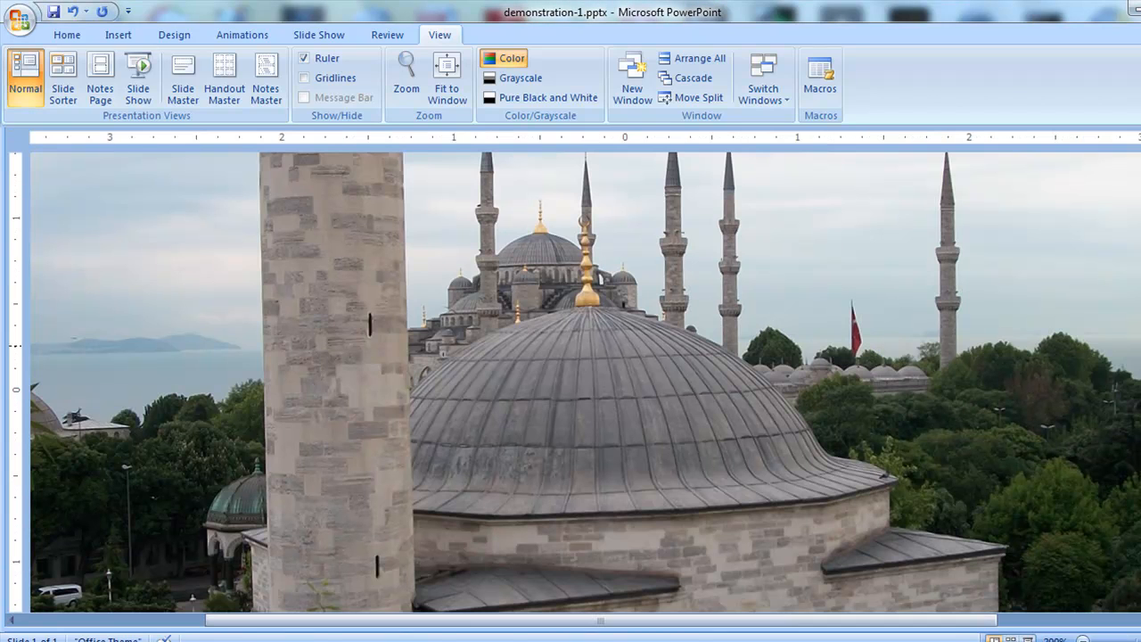
scroll(16, 346, up, 3)
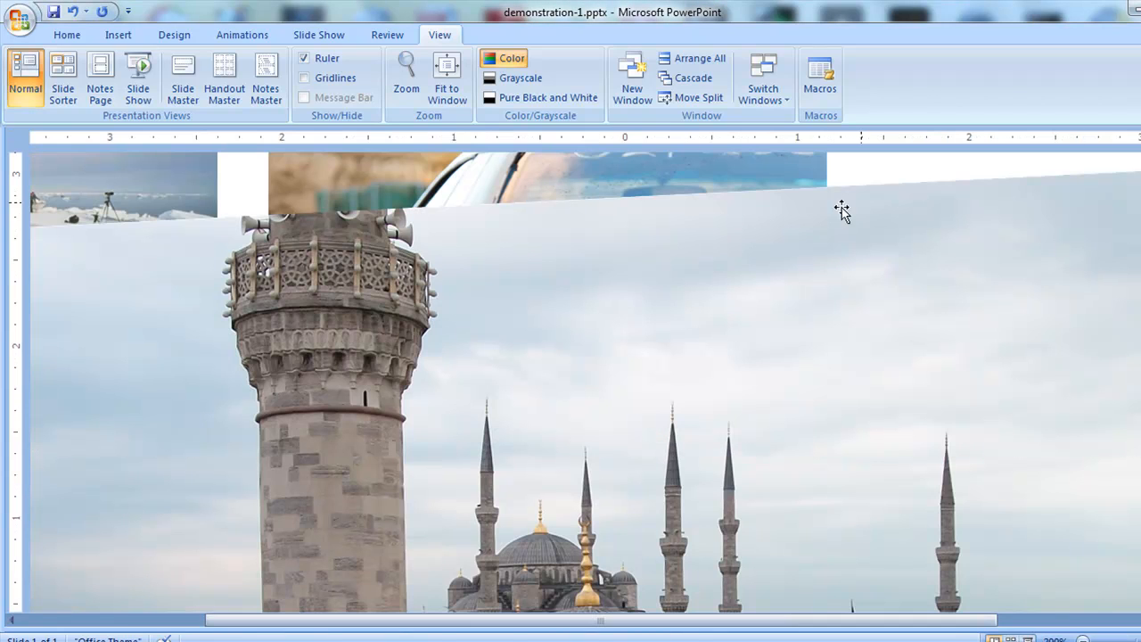
click(706, 253)
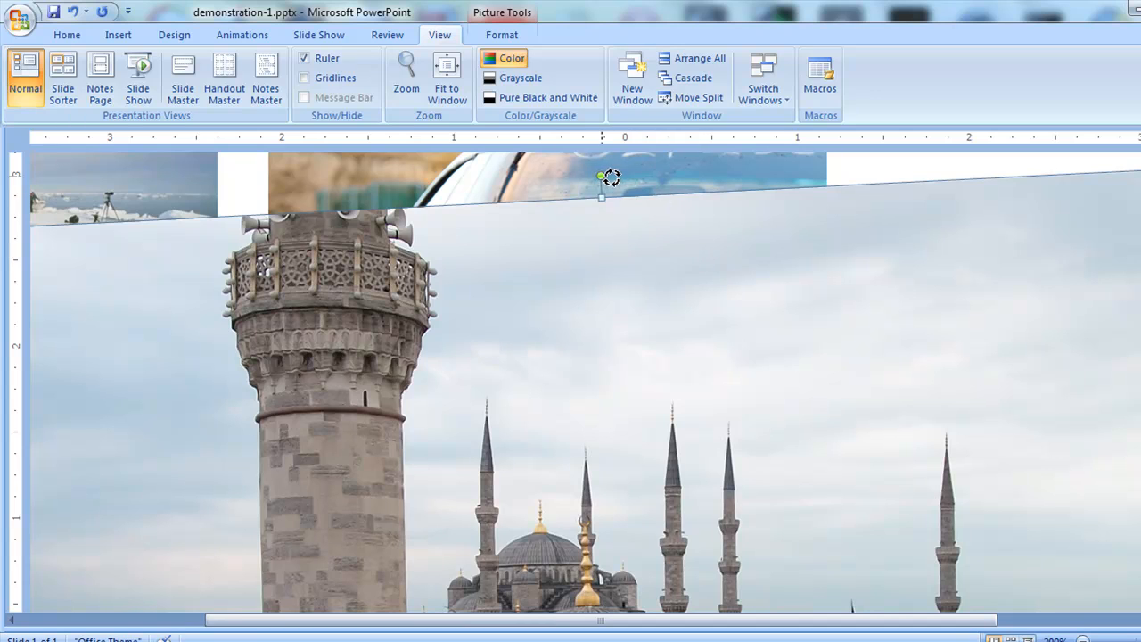
drag(607, 177, 627, 175)
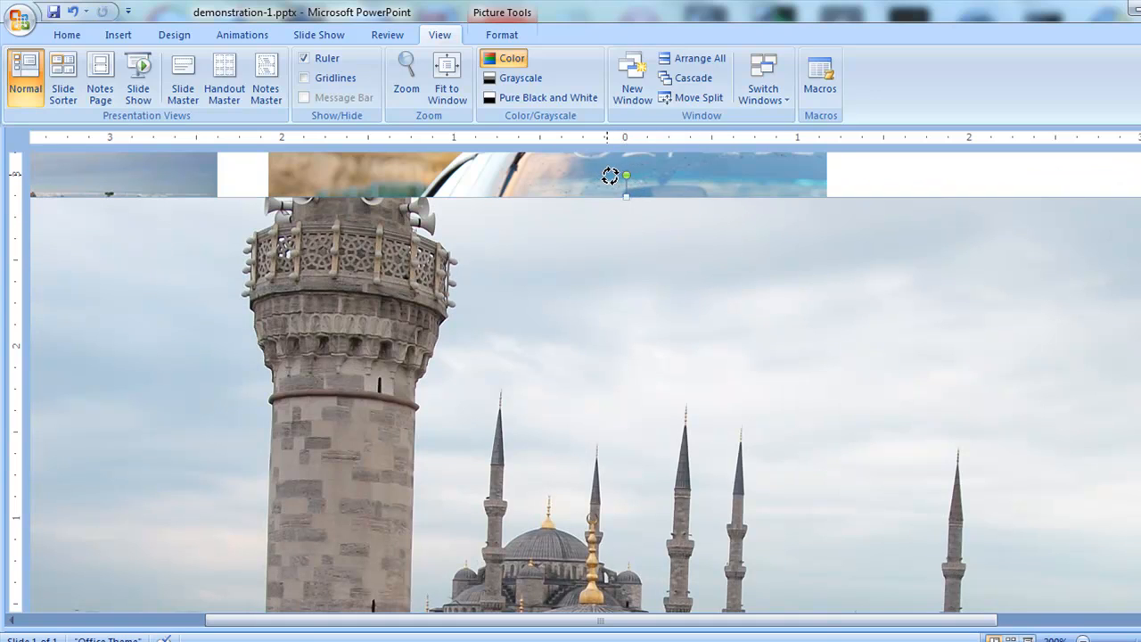
Tilt the mosque picture counterclockwise again and rotate it back upright with the slide fitted to the window
drag(627, 175, 779, 208)
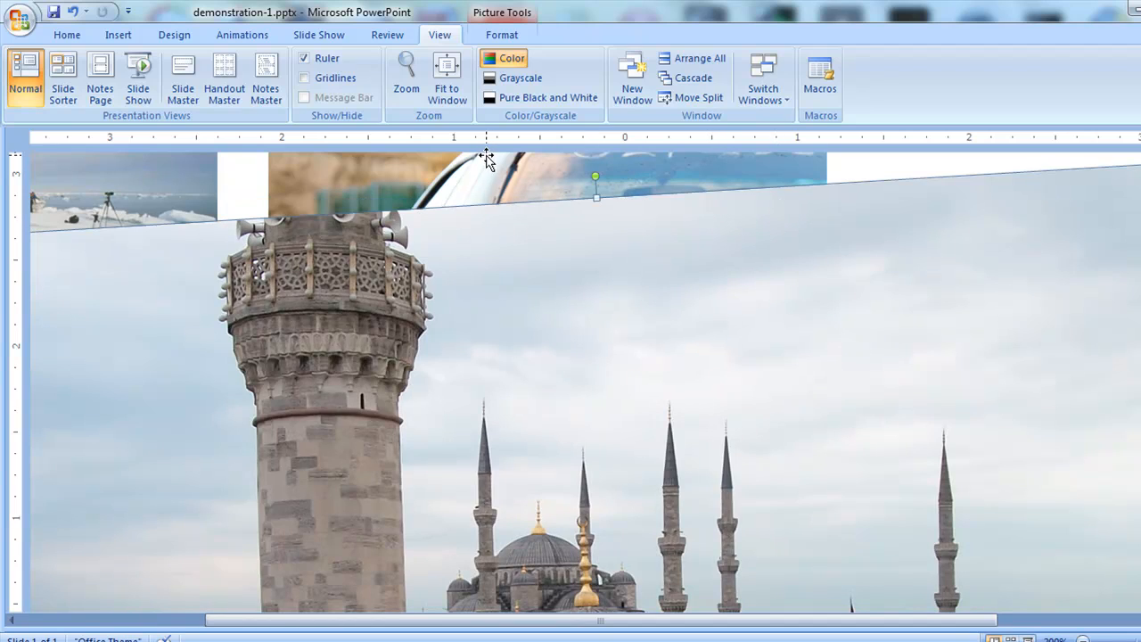
click(455, 78)
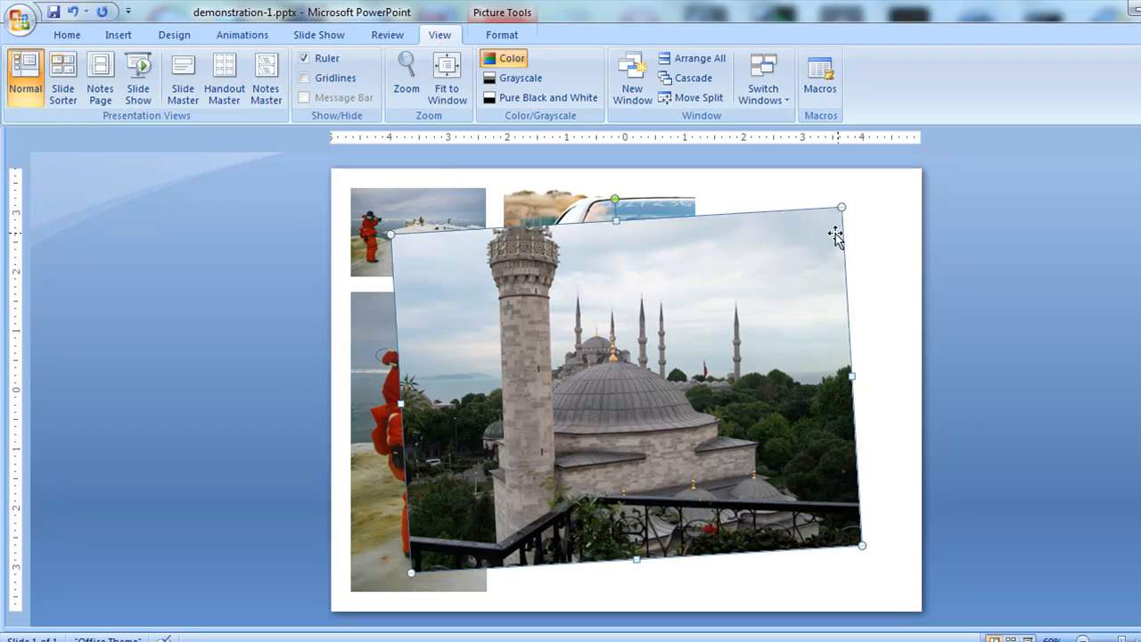
drag(615, 198, 616, 196)
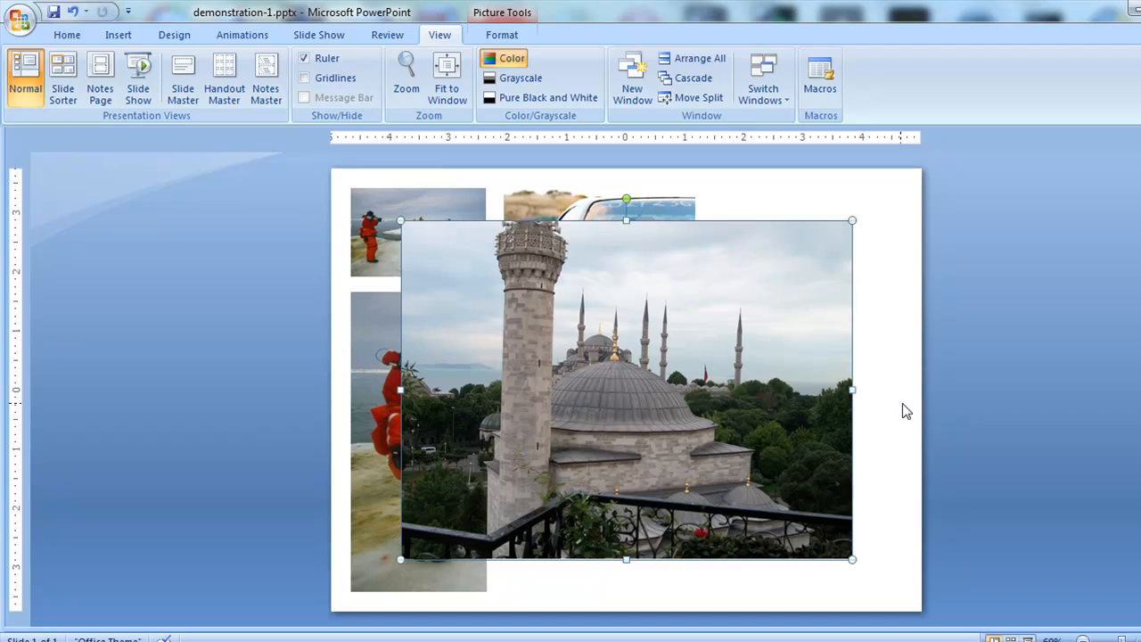
Crop the mosque picture from both sides to about 3.6 inches wide and from its bottom edge to about 4.5 inches high
click(502, 35)
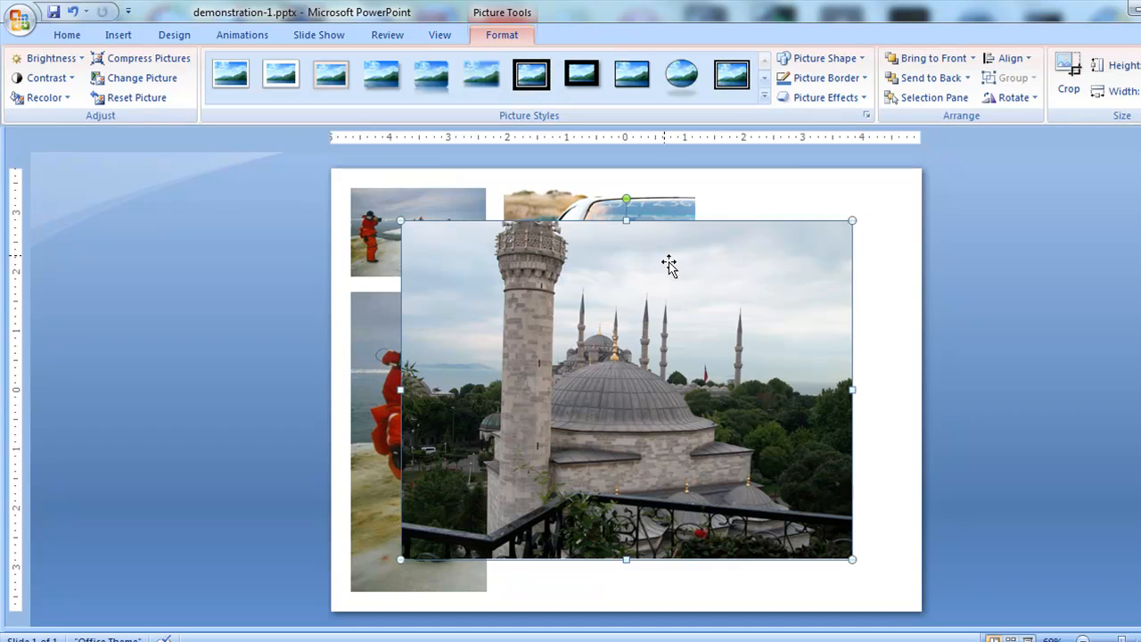
click(1075, 85)
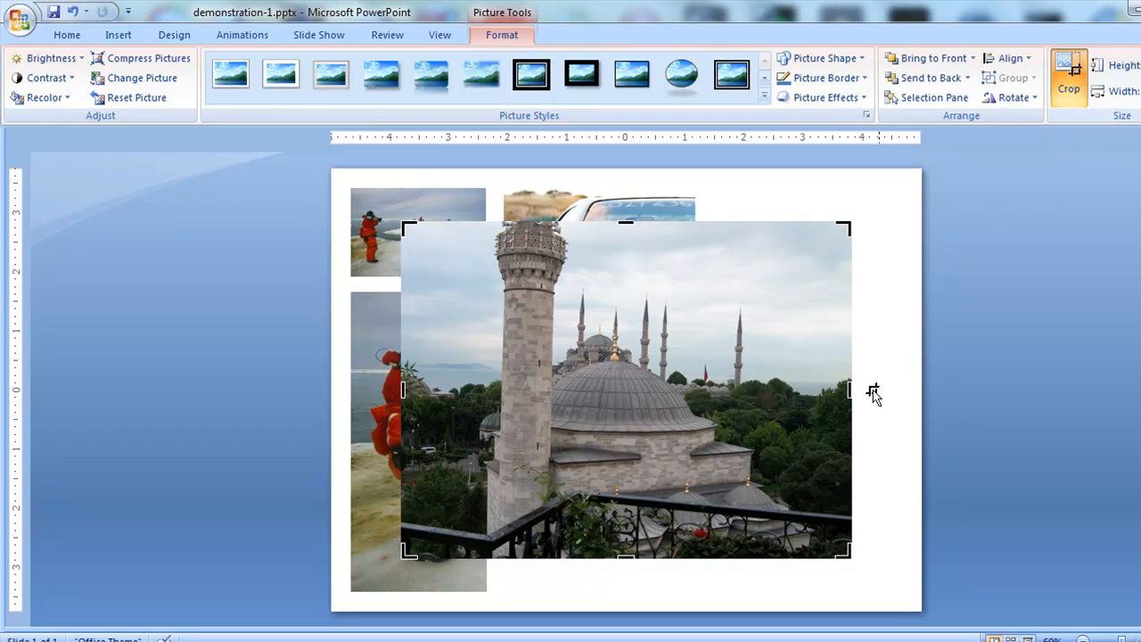
drag(849, 389, 778, 390)
drag(403, 390, 568, 390)
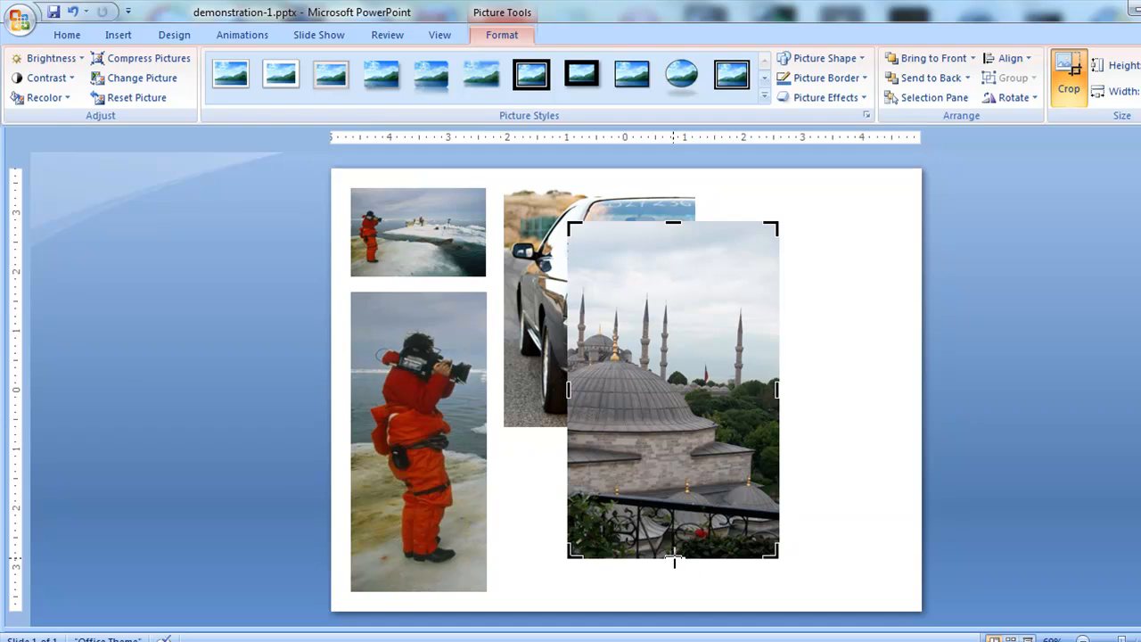
drag(675, 559, 674, 487)
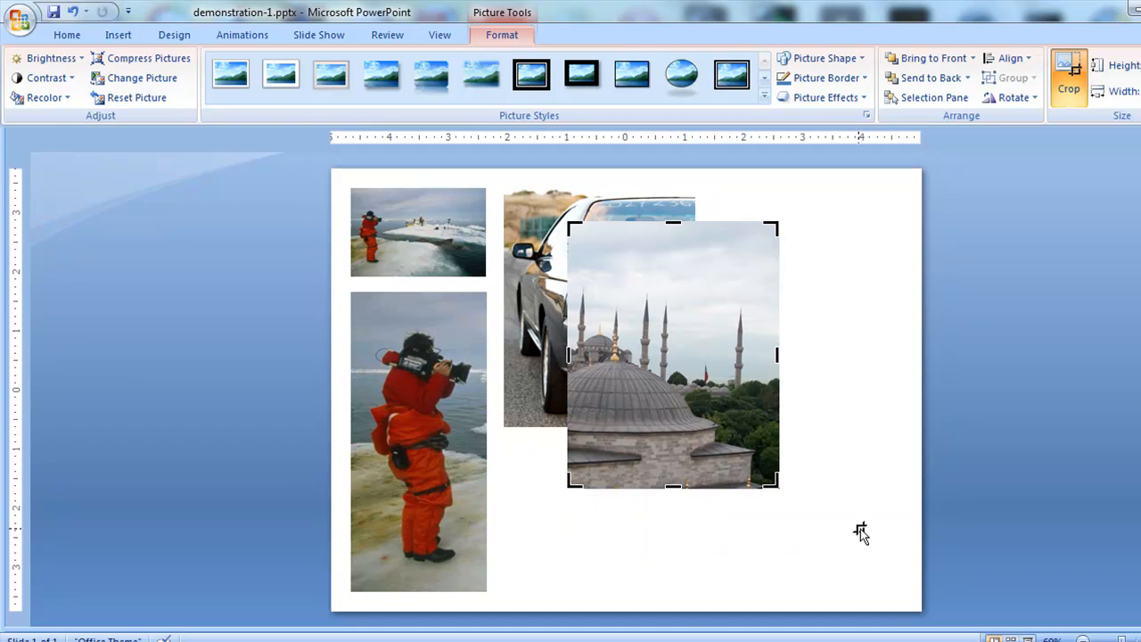
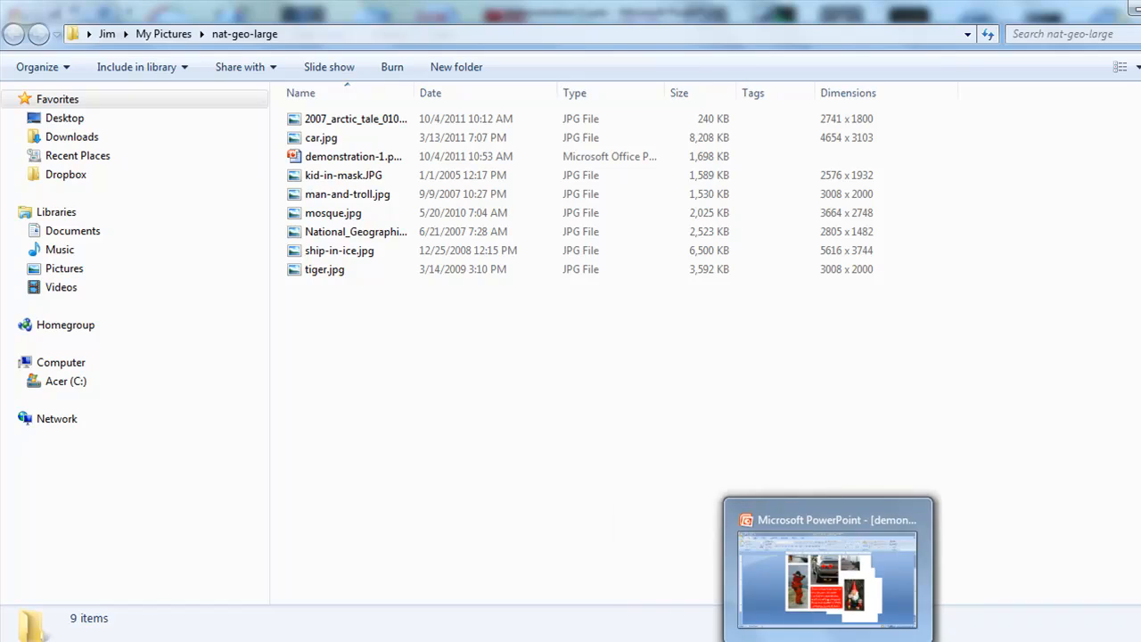
Switch to PowerPoint and export only the current slide as a JPEG named demonstration-1.jpg in the nat-geo-large folder
click(773, 512)
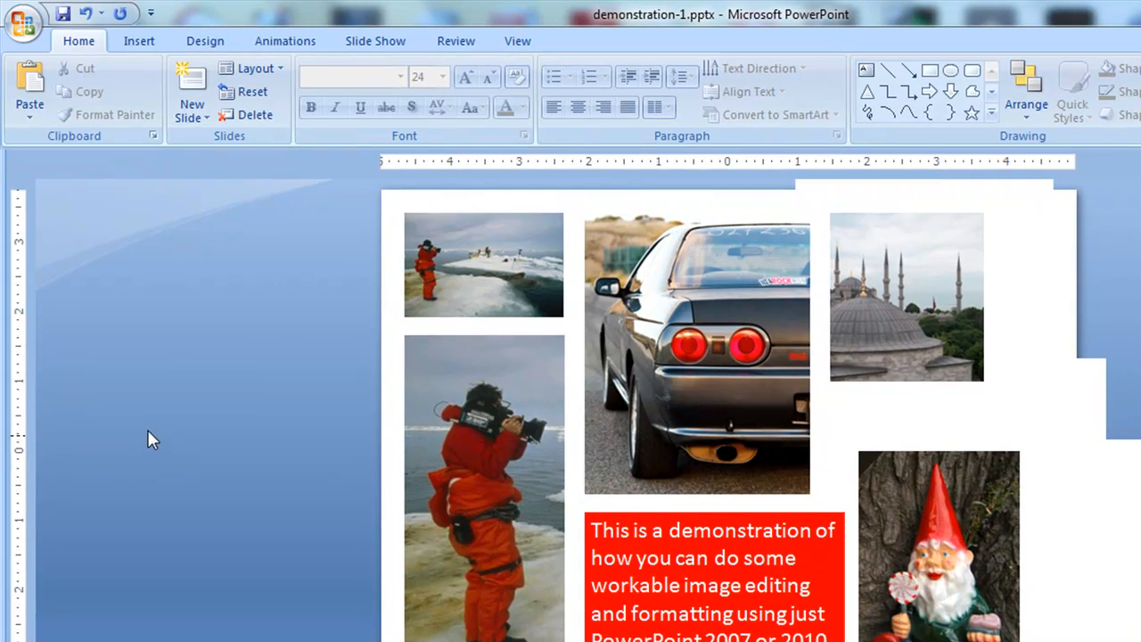
click(32, 23)
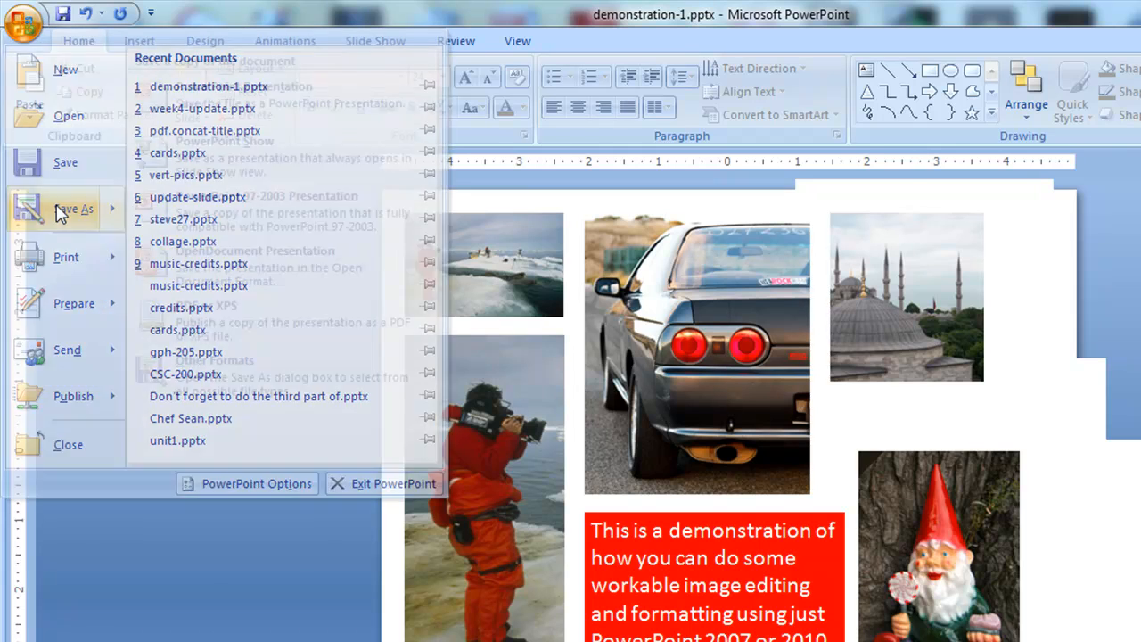
click(60, 212)
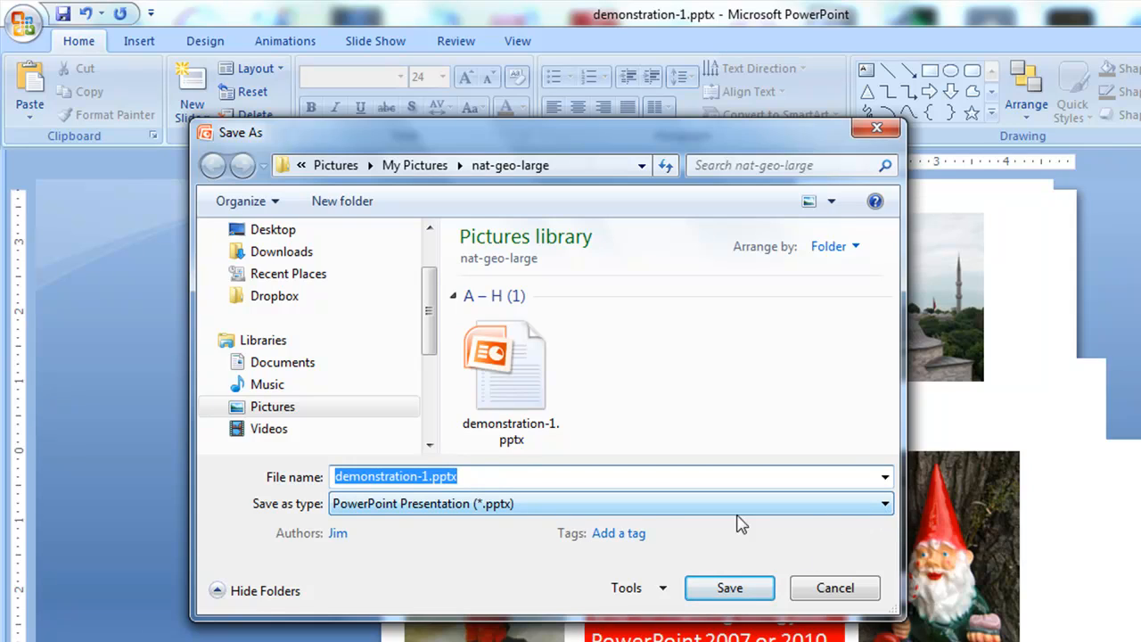
click(885, 504)
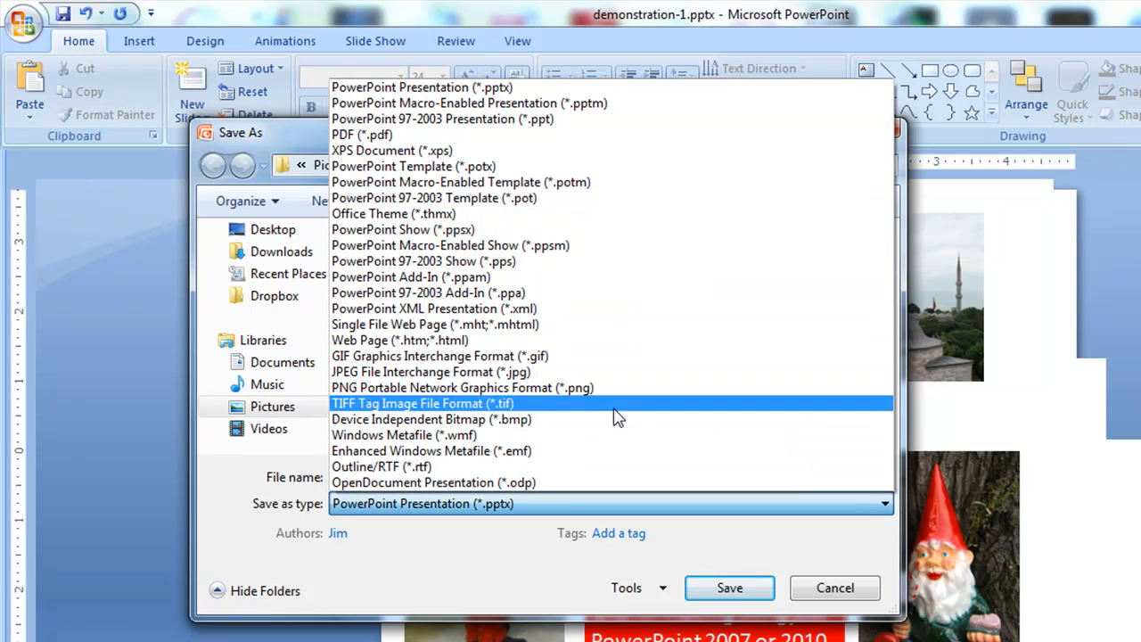
click(446, 373)
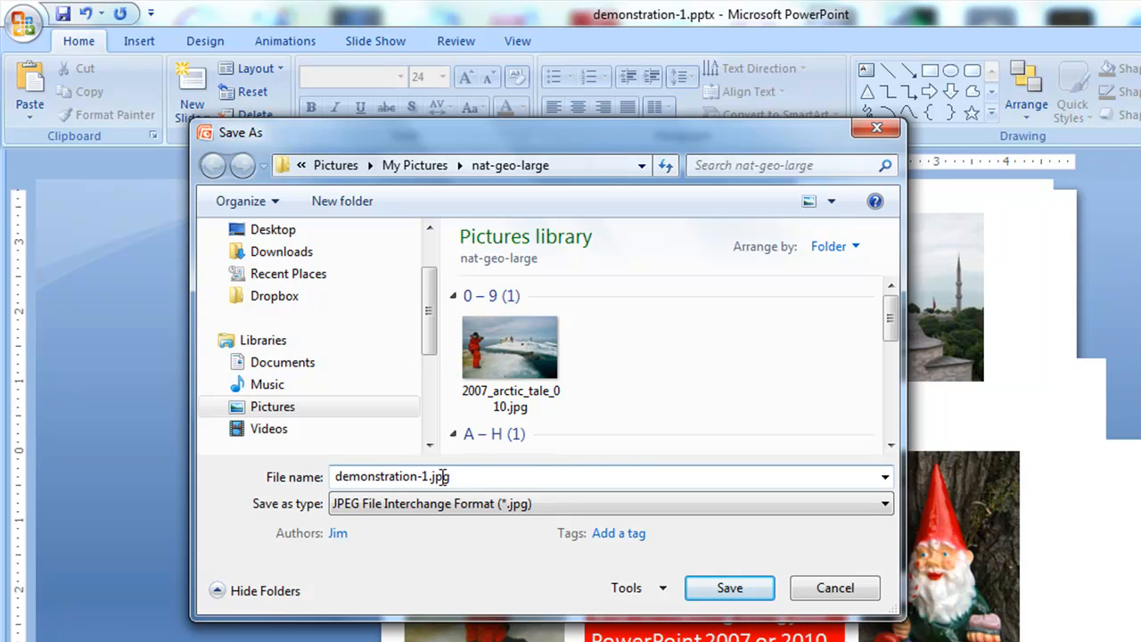
click(730, 590)
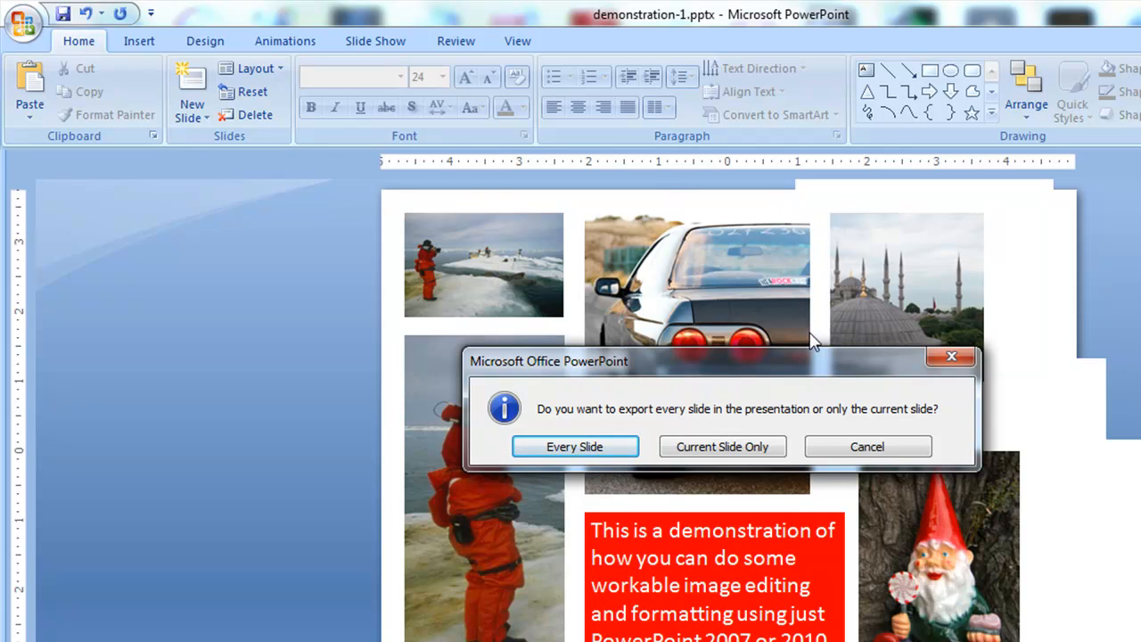
click(738, 451)
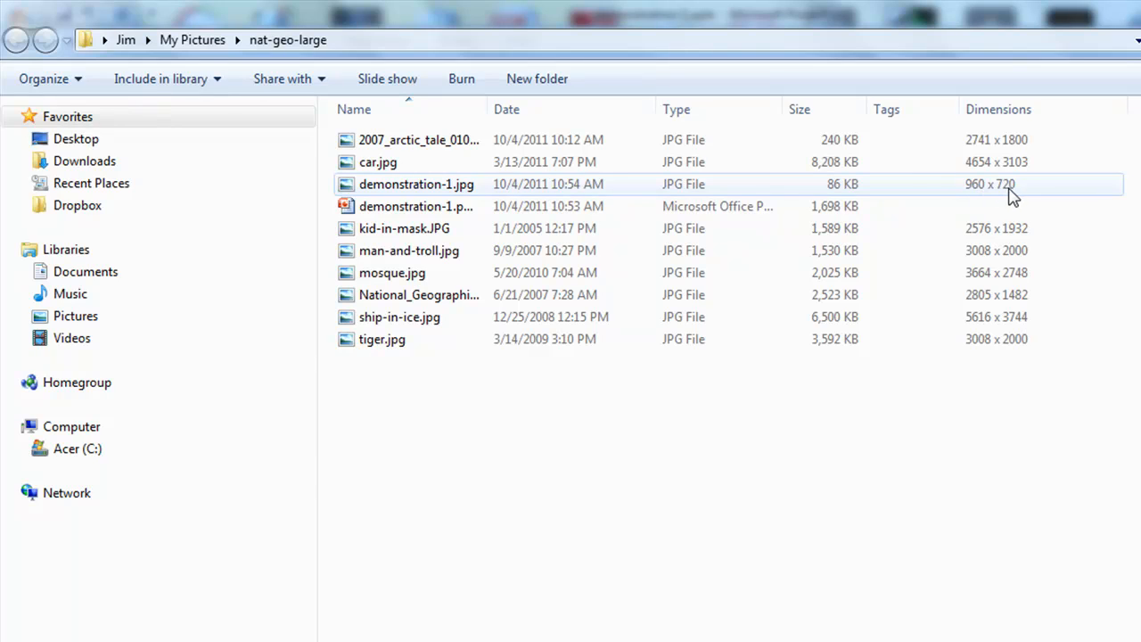
Open the exported demonstration-1.jpg from the nat-geo-large folder window in Windows Photo Viewer
right_click(449, 185)
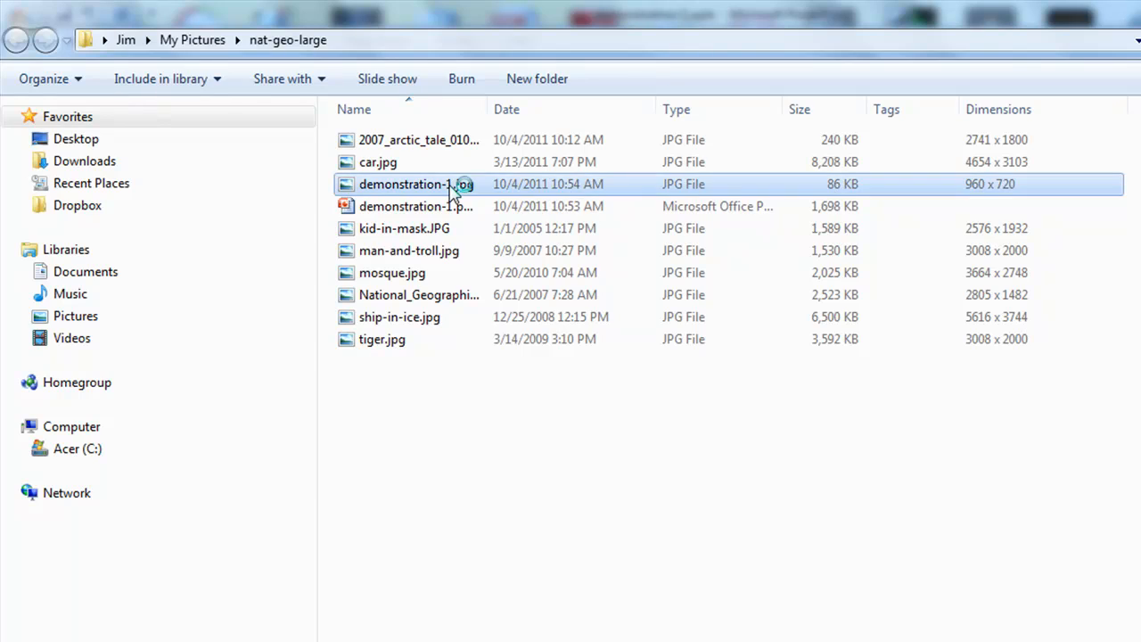
click(493, 198)
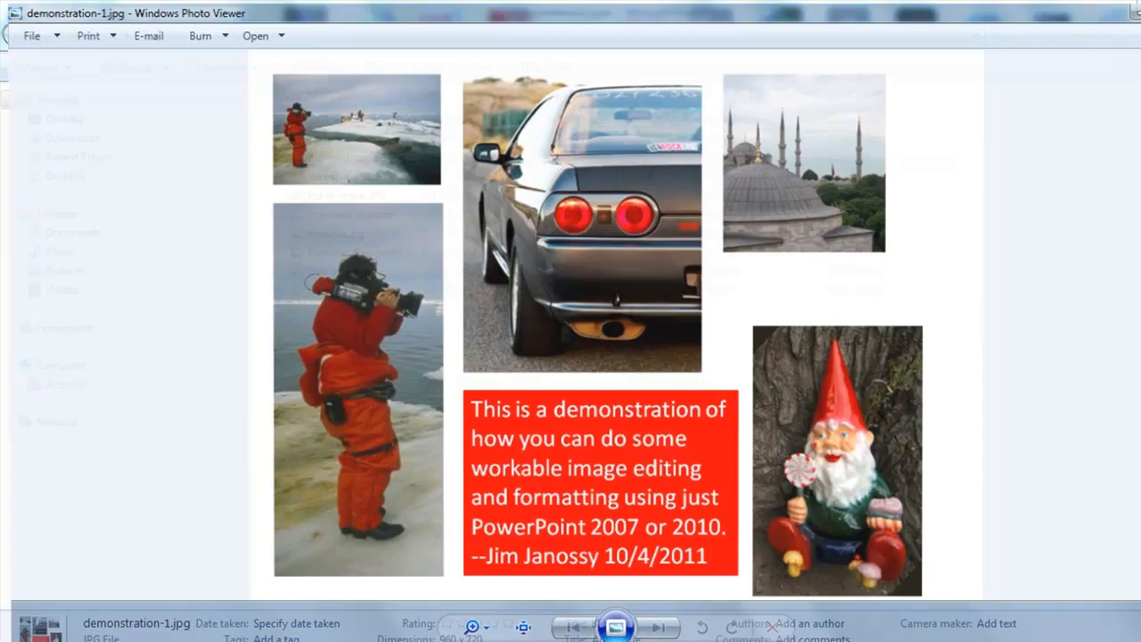